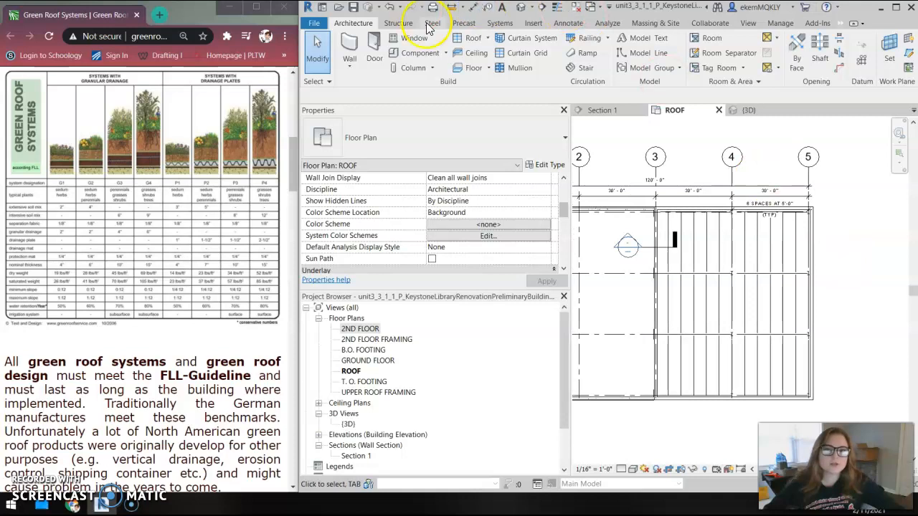
Start a roof by footprint on the ROOF plan using the Steel Truss - Insulation on Metal Deck - EPDM type.
left_click(466, 40)
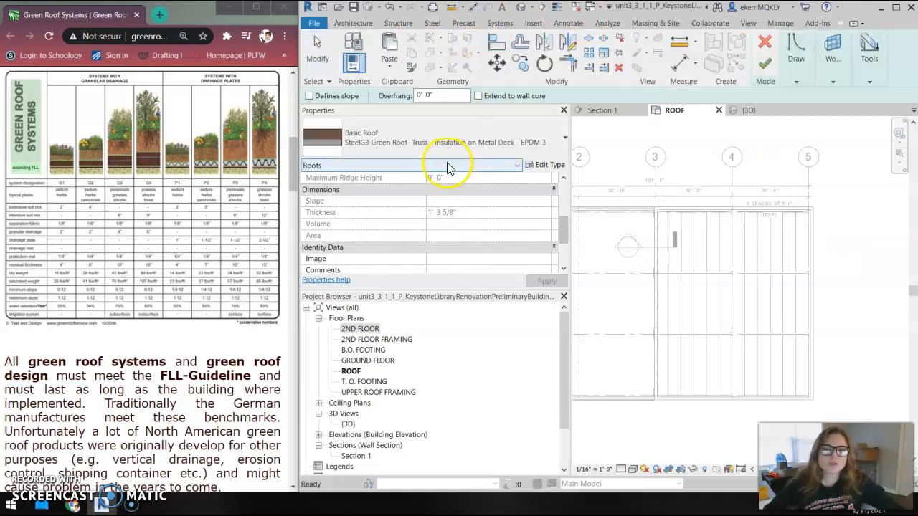
left_click(446, 144)
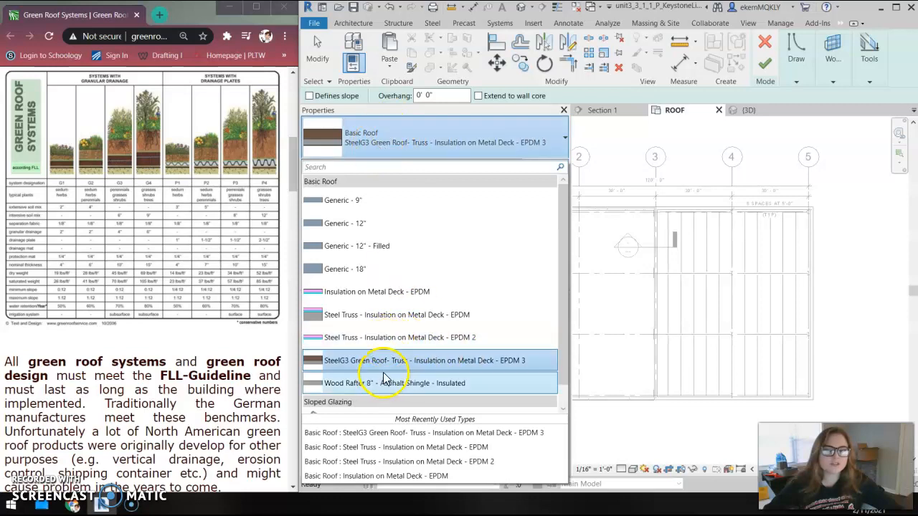
left_click(376, 320)
scroll(725, 204, "up", 3)
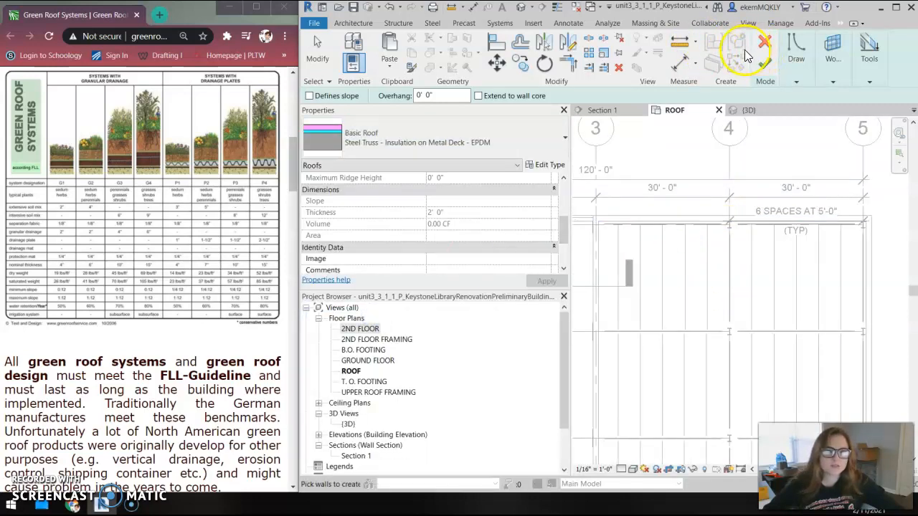
Draw a rectangular roof boundary from the upper endpoint of the grid 3 wall to the opposite exterior wall corner at grid 5.
left_click(805, 85)
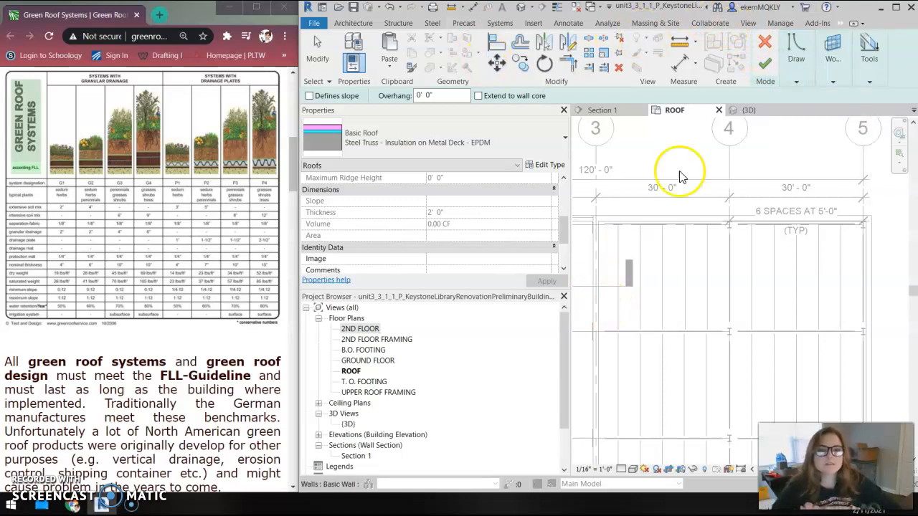
mouse_move(783, 69)
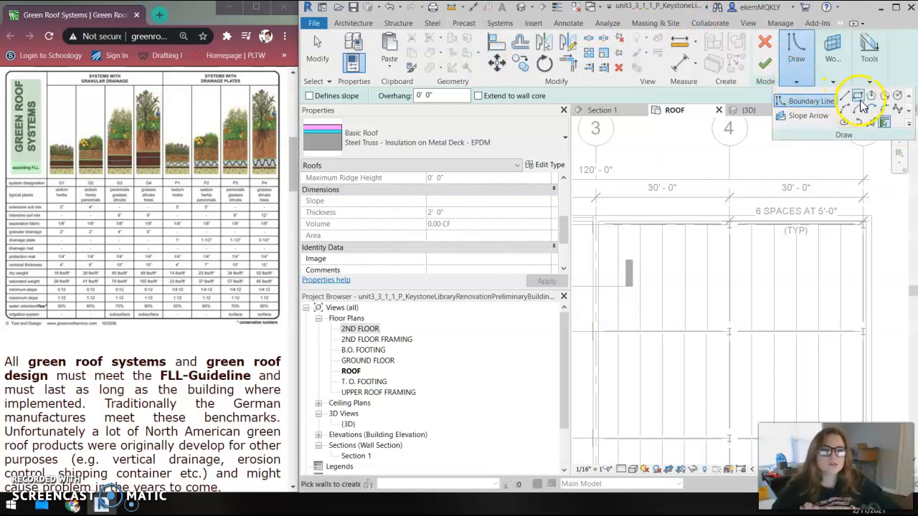
left_click(857, 95)
middle_click_drag(623, 251, 707, 245)
scroll(706, 245, "up", 8)
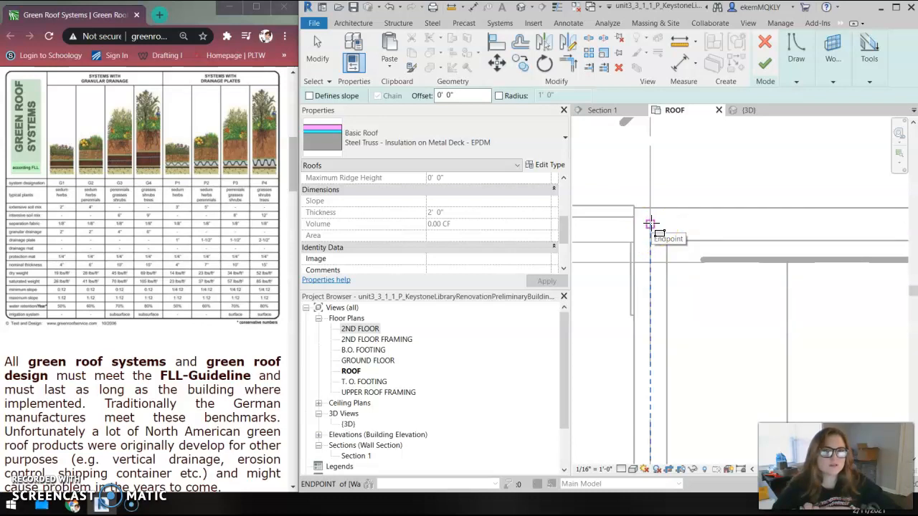
left_click(651, 223)
scroll(745, 290, "down", 2)
middle_click_drag(794, 330, 674, 79)
scroll(840, 315, "down", 2)
mouse_move(795, 291)
middle_mouse_down()
mouse_move(609, 160)
mouse_move(762, 350)
middle_mouse_up()
left_click(762, 349)
scroll(761, 353, "up", 4)
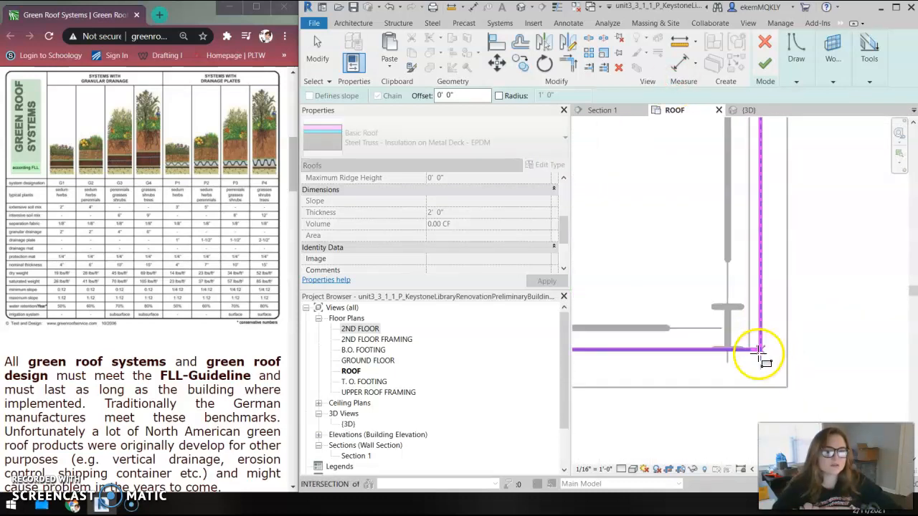
left_click(772, 371)
Finish the roof footprint and attach the highlighted walls to the roof.
scroll(703, 224, "down", 3)
left_click(766, 66)
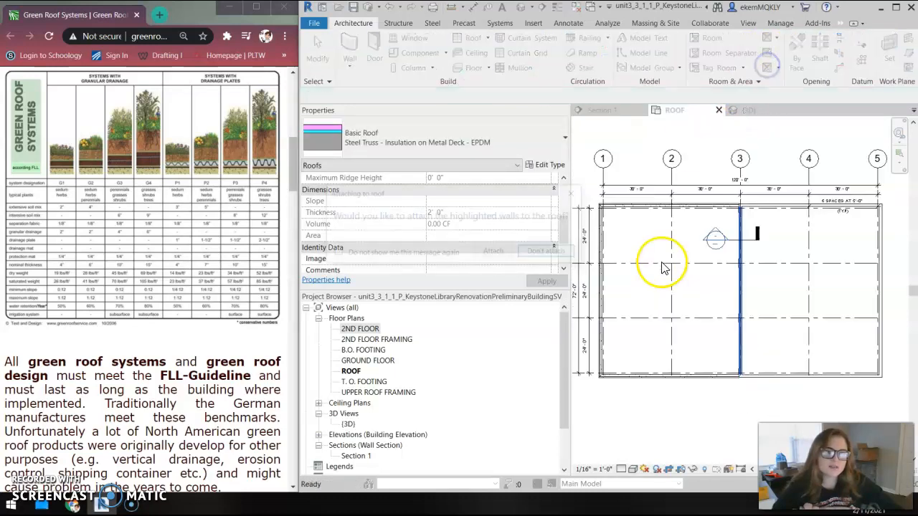
left_click(495, 251)
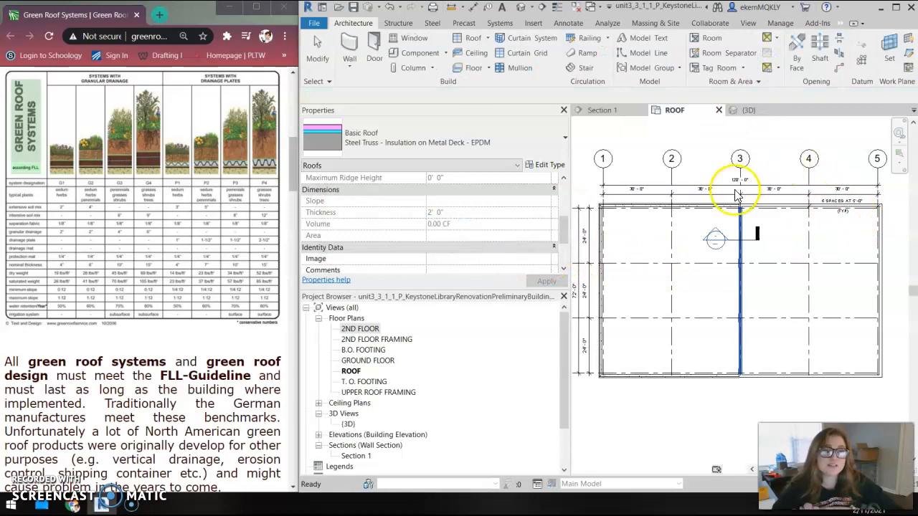
left_click(737, 193)
Switch to the {3D} view and hide the whole wall category using the wall with the large windows.
left_click(749, 110)
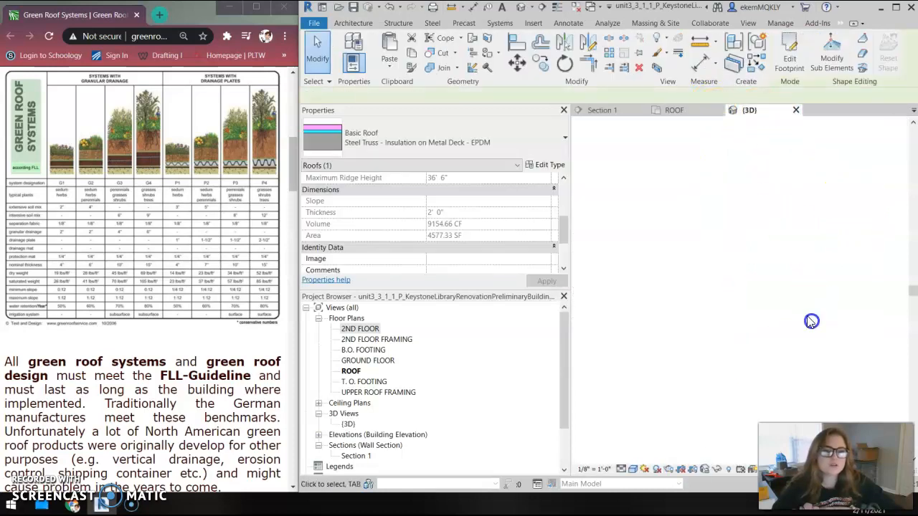
scroll(762, 197, "up", 1)
left_click(687, 168)
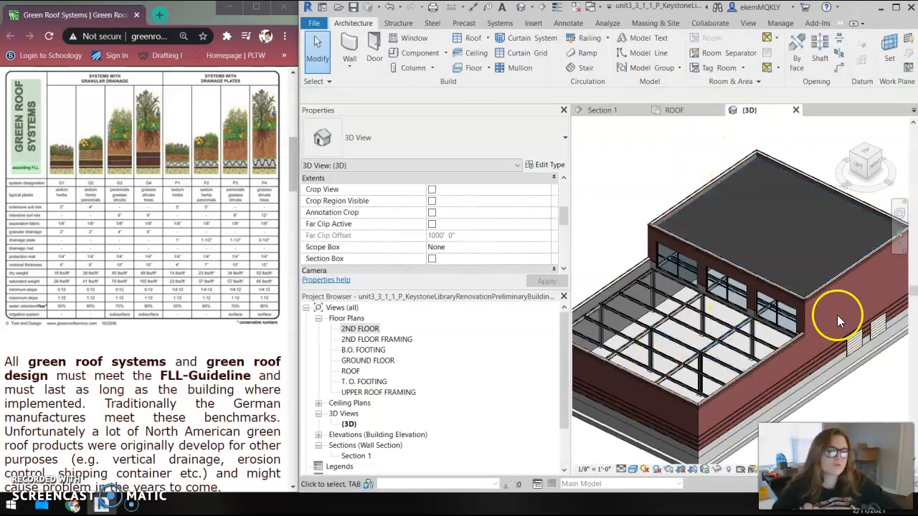
scroll(837, 315, "up", 3)
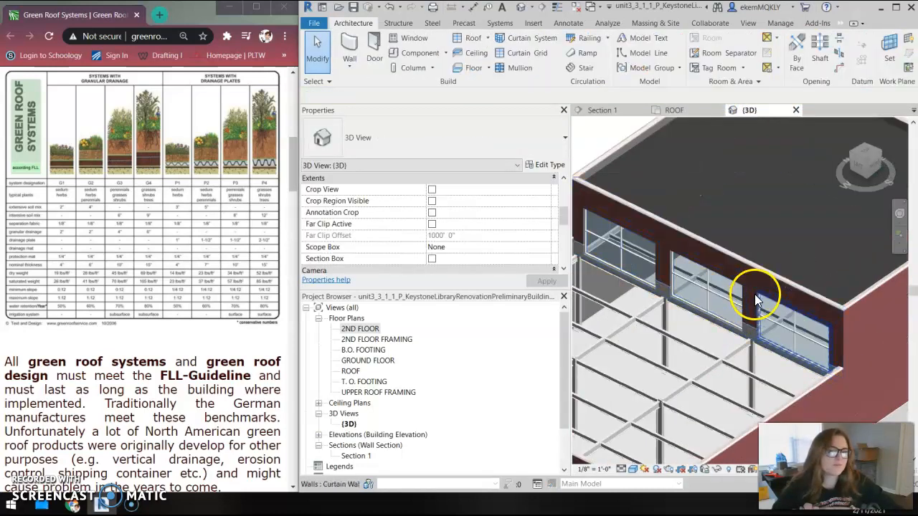
right_click(822, 310)
mouse_move(829, 98)
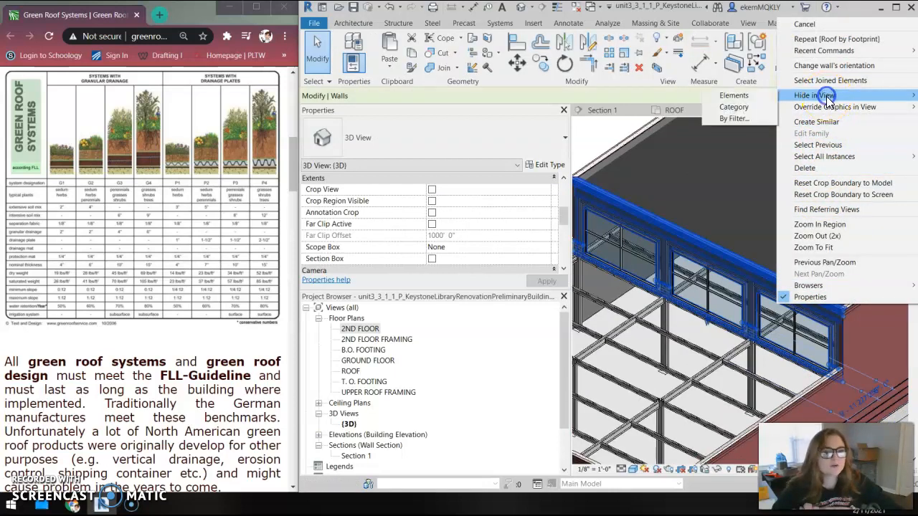
left_click(734, 107)
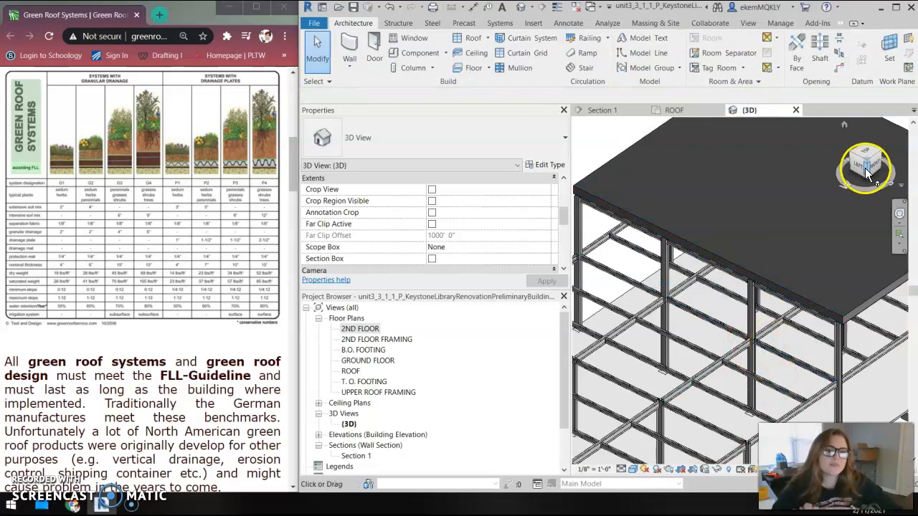
Examine the new roof from below and above, checking how it sits over the steel joists and columns.
left_click_drag(866, 175, 863, 142)
scroll(787, 242, "up", 4)
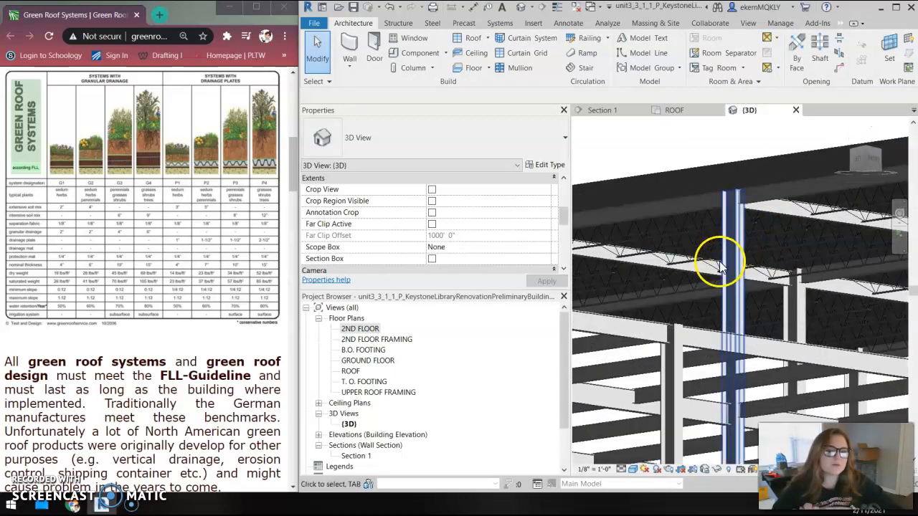
scroll(664, 267, "up", 3)
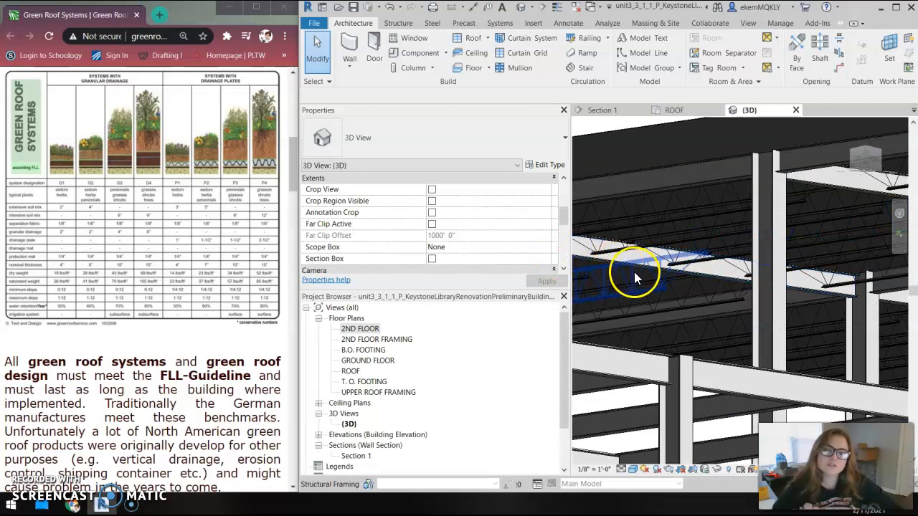
scroll(656, 290, "down", 6)
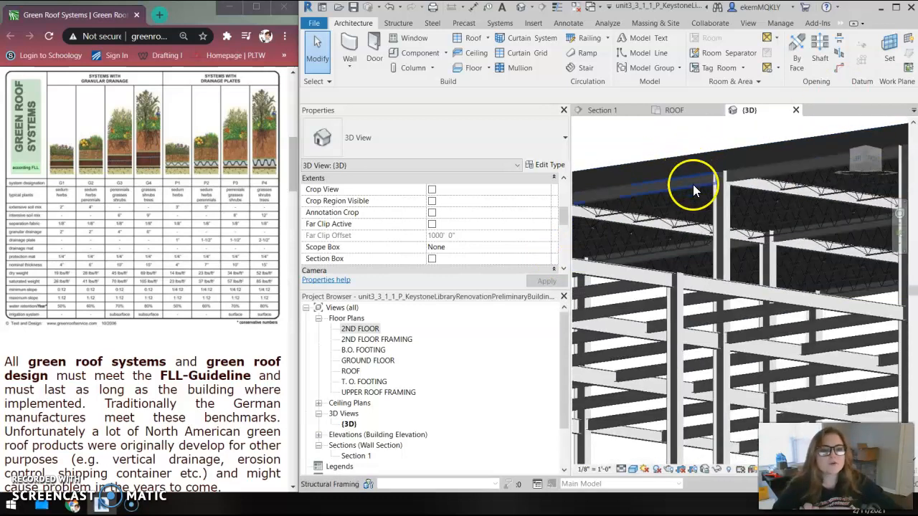
left_click_drag(871, 166, 856, 205)
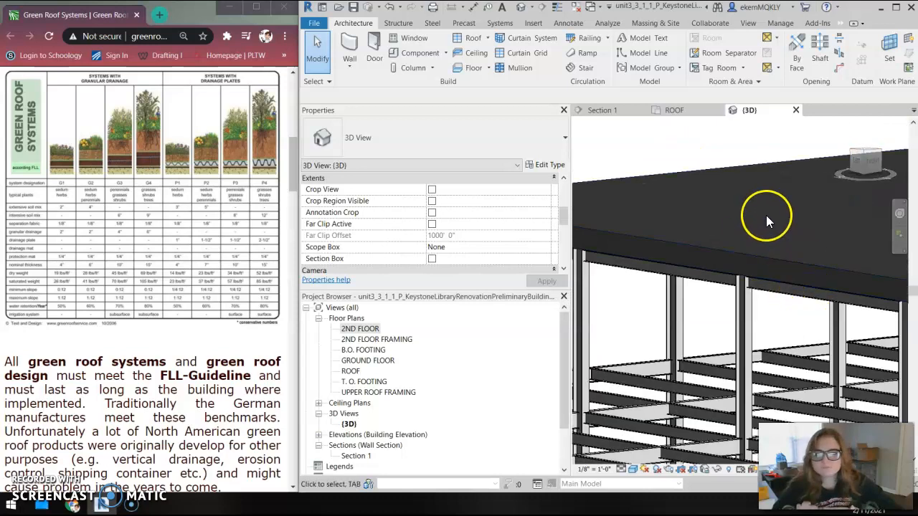
scroll(691, 194, "down", 4)
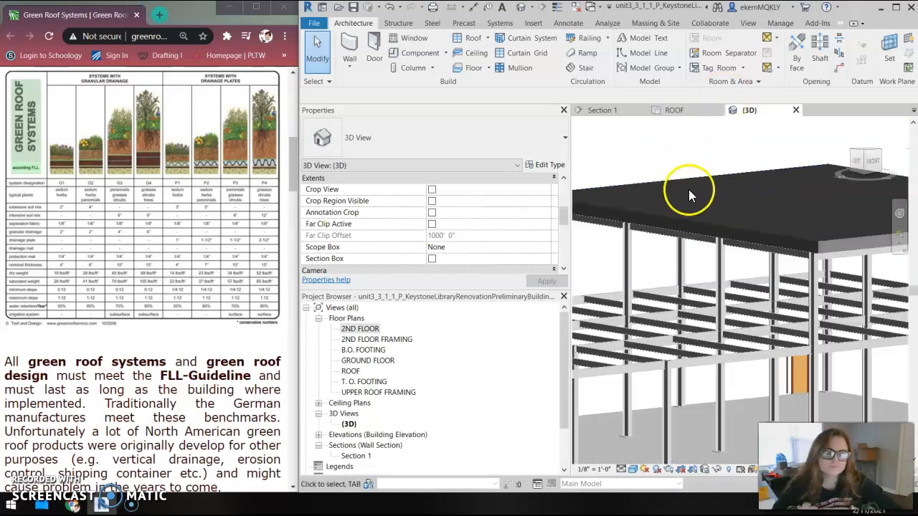
middle_click_drag(660, 195, 734, 164)
scroll(734, 164, "down", 1)
Reveal hidden elements, unhide the wall category in the 3D view, and leave the reveal mode.
left_click(696, 472)
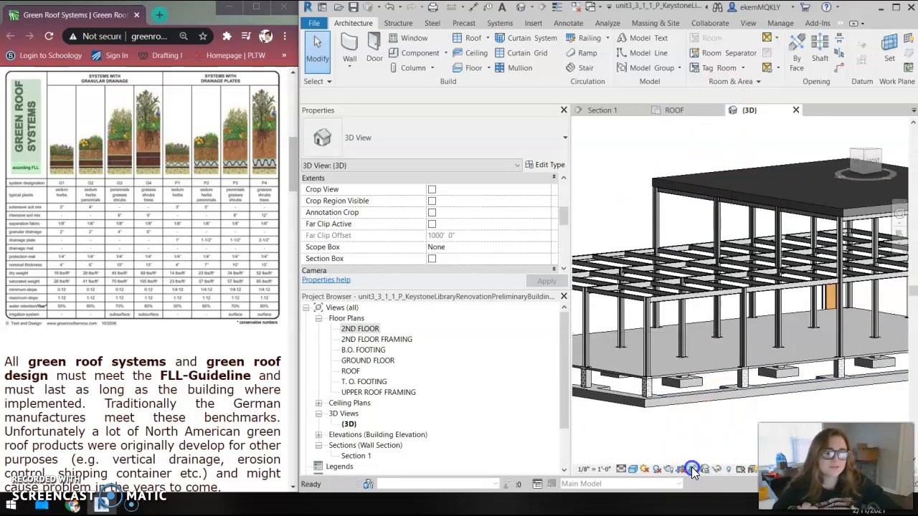
left_click(734, 467)
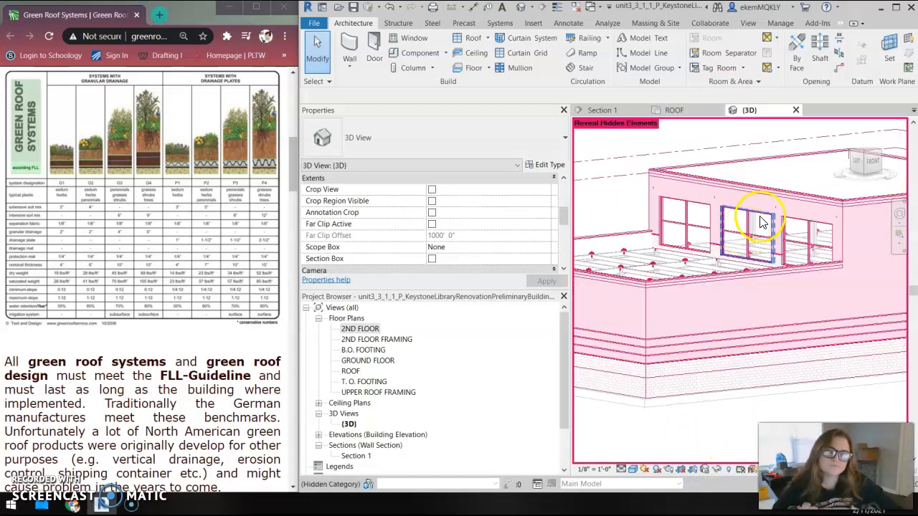
left_click(769, 201)
right_click(769, 198)
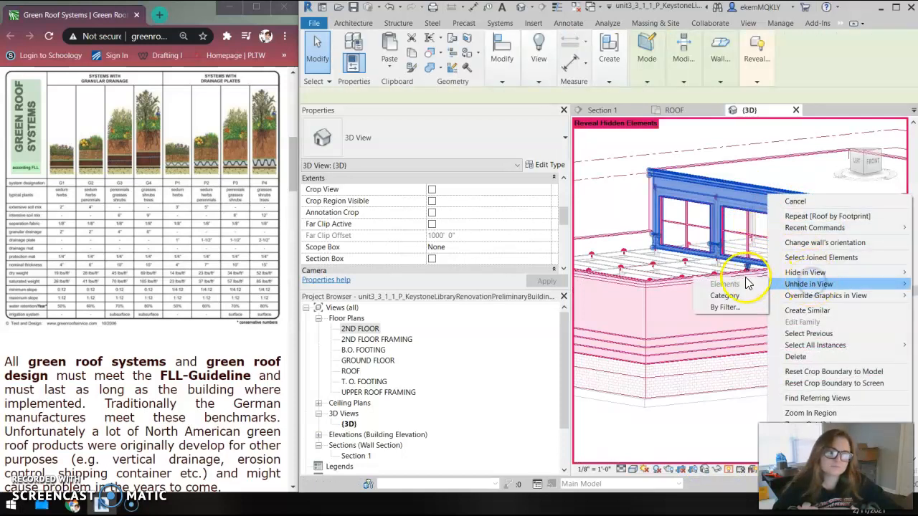
left_click(726, 294)
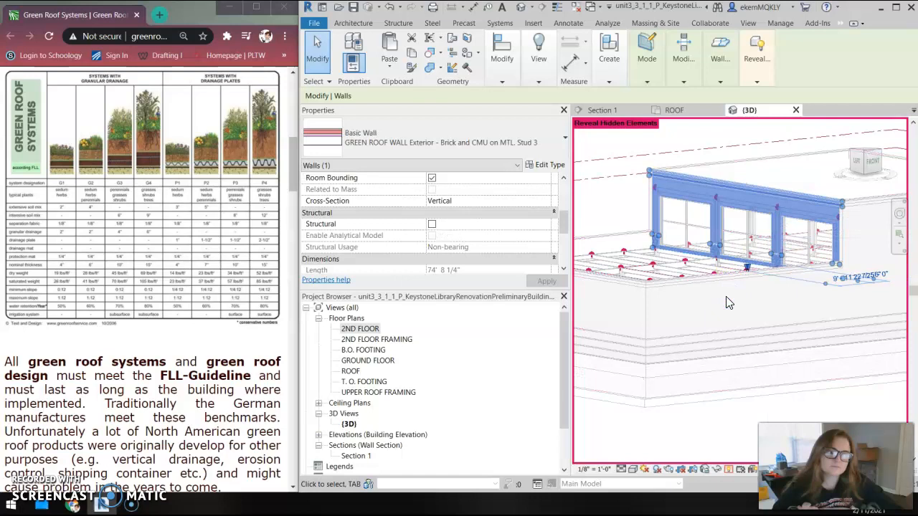
left_click(688, 417)
scroll(796, 262, "down", 2)
scroll(707, 311, "down", 3)
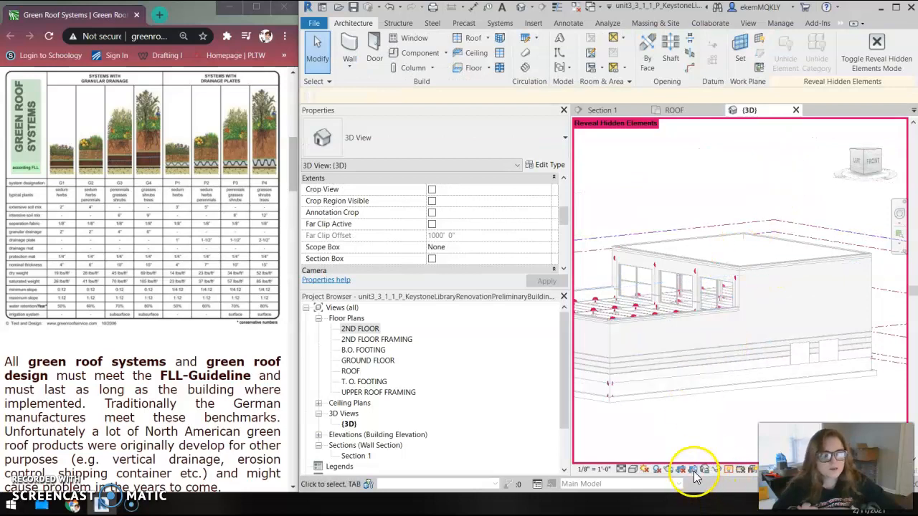
left_click(730, 470)
Check the constraints and top offset of the rear parapet wall, and the base offset and maximum ridge height of the new roof.
scroll(689, 290, "up", 6)
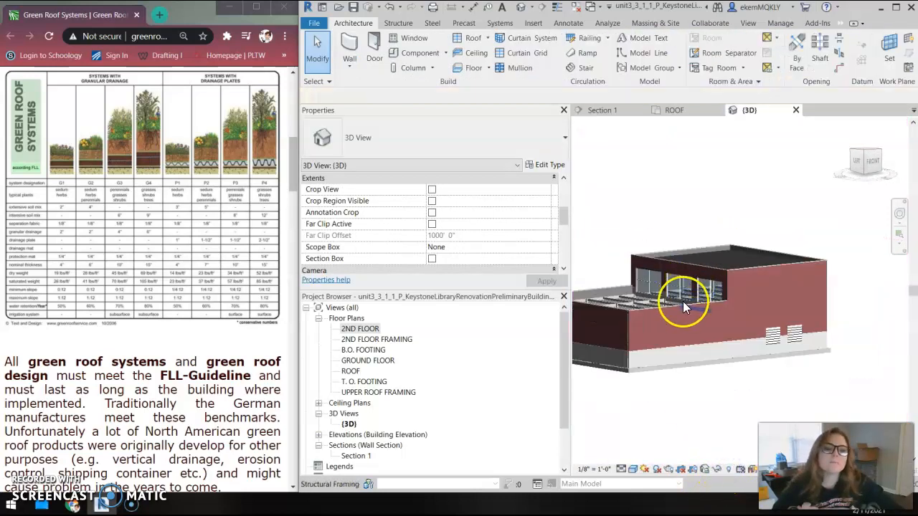
scroll(746, 267, "up", 3)
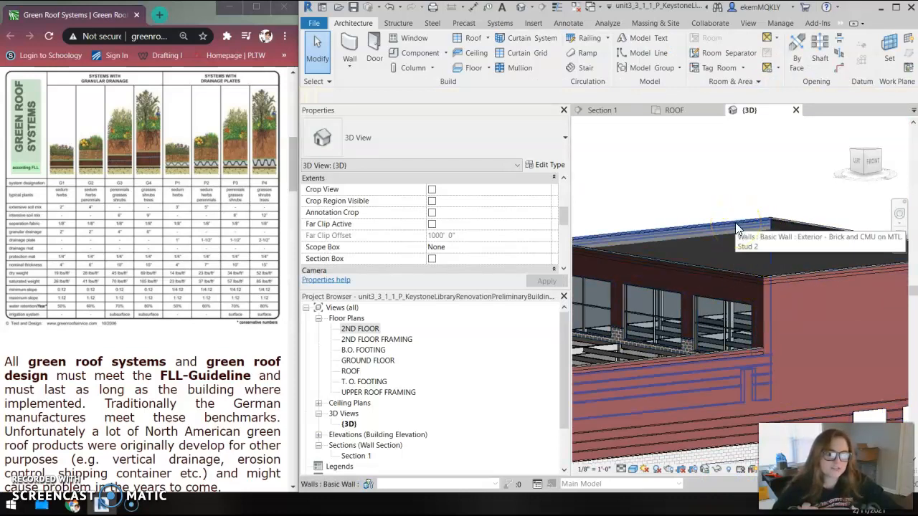
left_click(736, 228)
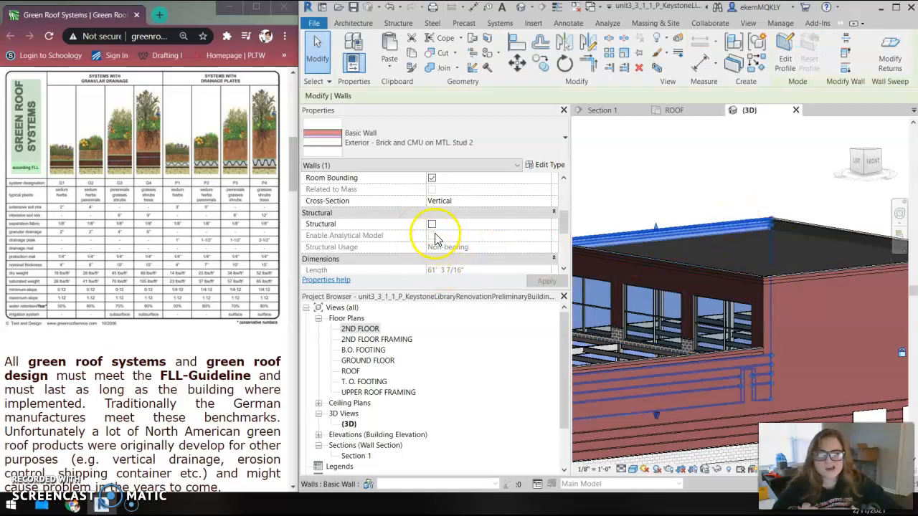
scroll(434, 244, "down", 3)
scroll(423, 223, "up", 6)
scroll(435, 247, "down", 1)
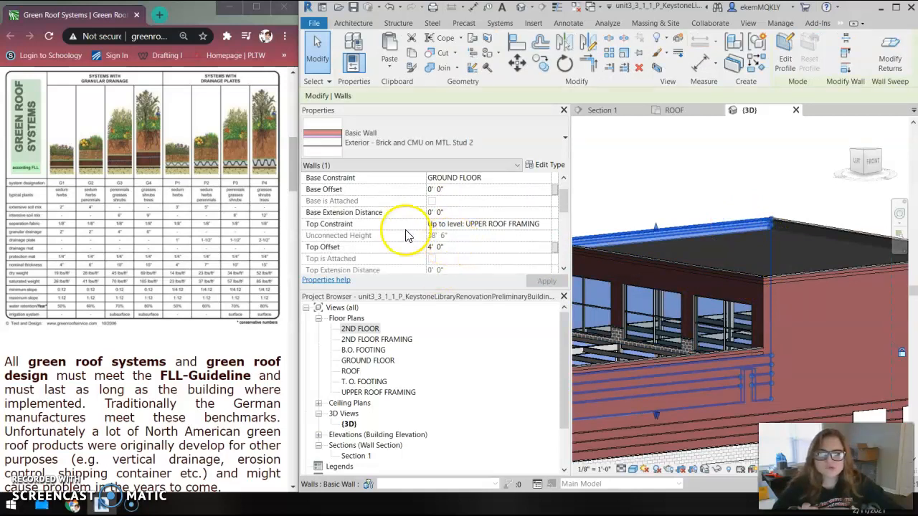
left_click(623, 199)
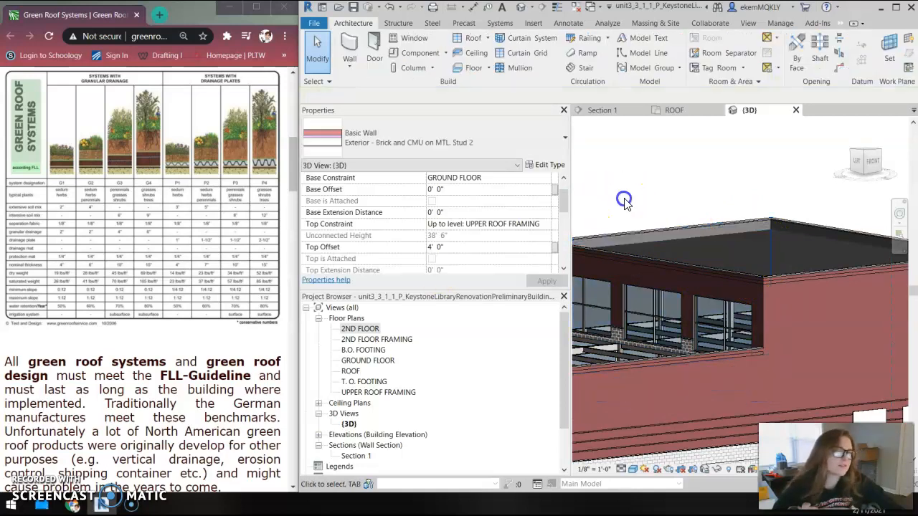
left_click(723, 236)
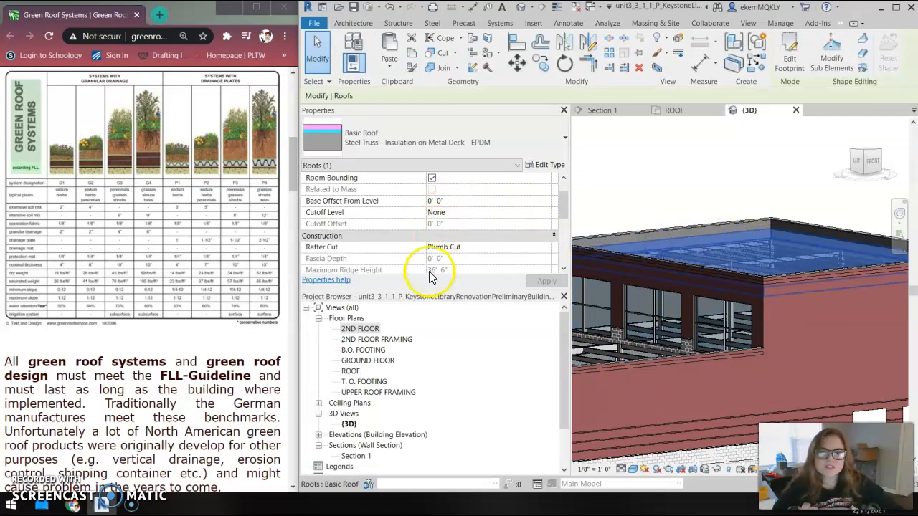
left_click(632, 155)
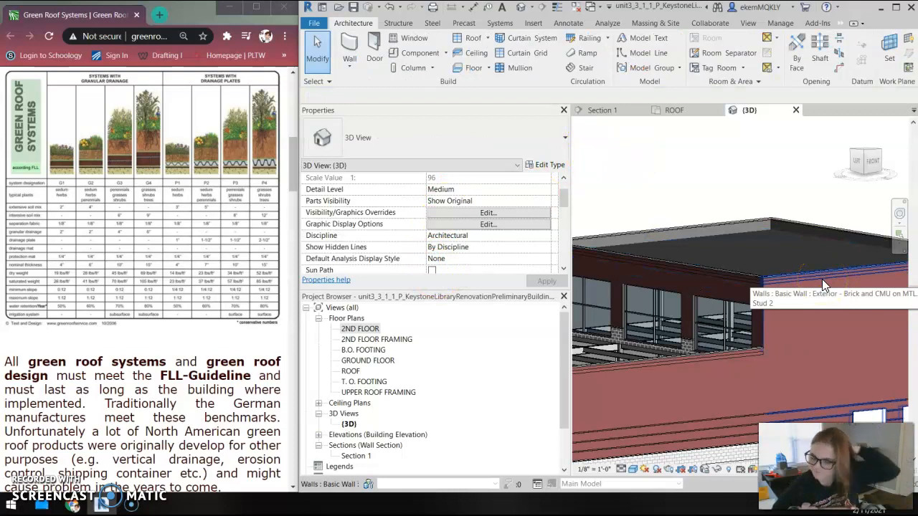
scroll(702, 194, "down", 2)
scroll(688, 181, "down", 2)
Open the ROOF floor plan and start a new roof over the building's footprint grid.
left_click(692, 119)
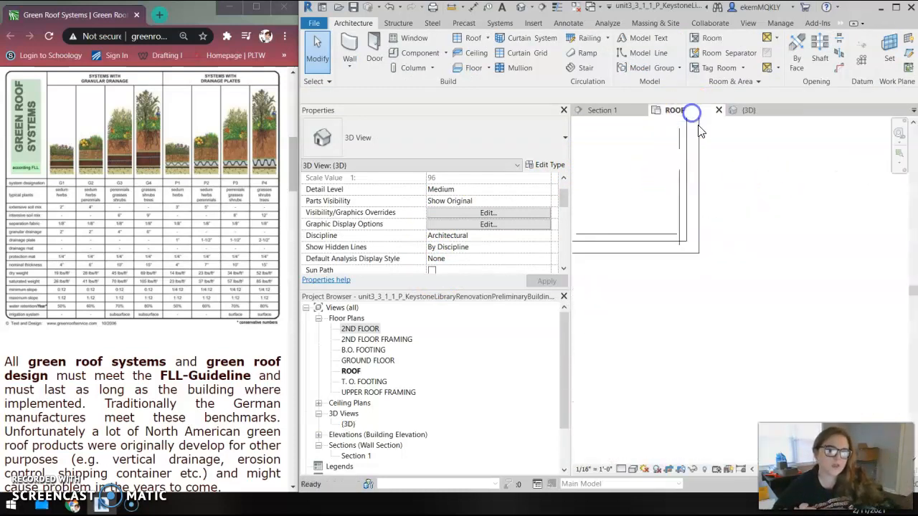
scroll(635, 231, "down", 5)
middle_click_drag(642, 213, 758, 250)
scroll(677, 236, "up", 3)
middle_click_drag(687, 257, 700, 250)
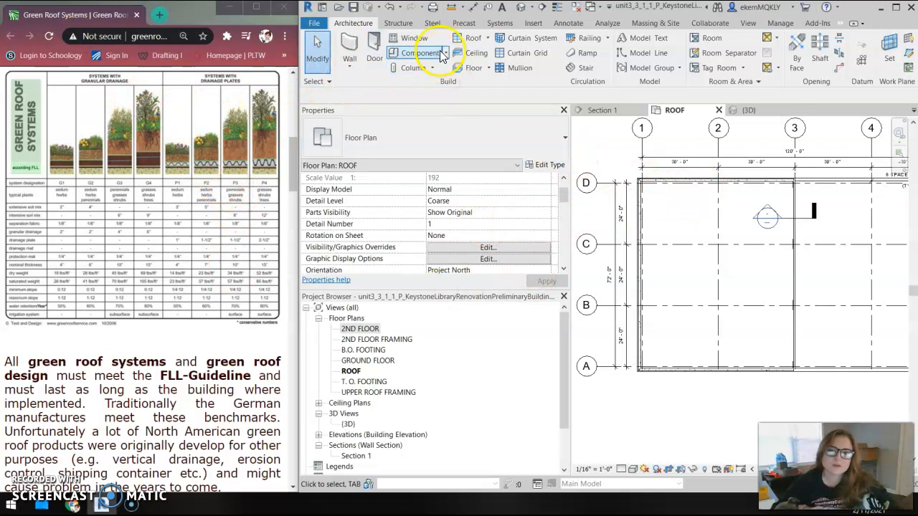
left_click(459, 39)
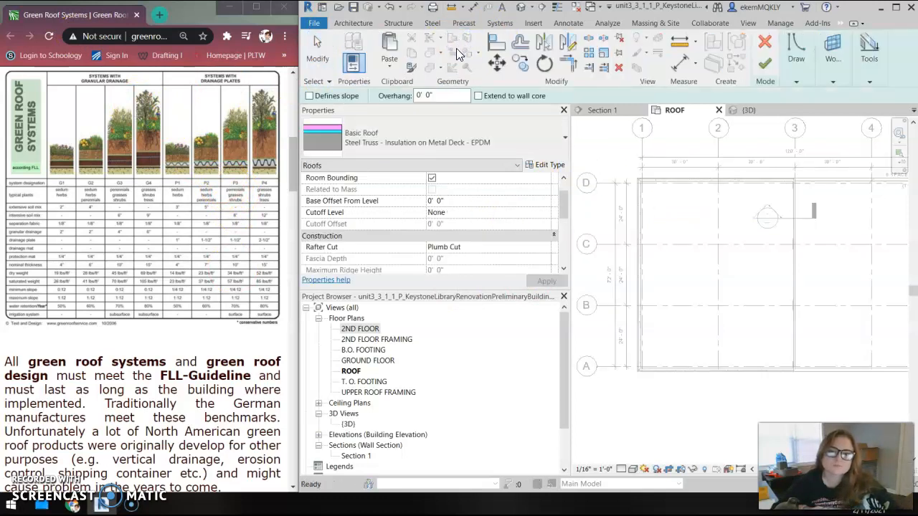
Duplicate the steel truss EPDM roof type under the name "Steel G3 - Truss - Insulation on Metal Deck - EPDM 3".
left_click(554, 166)
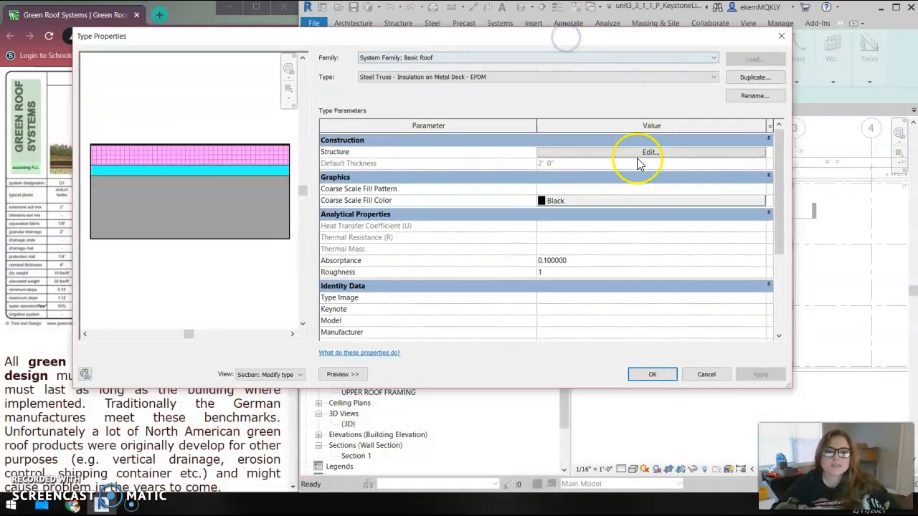
left_click(732, 77)
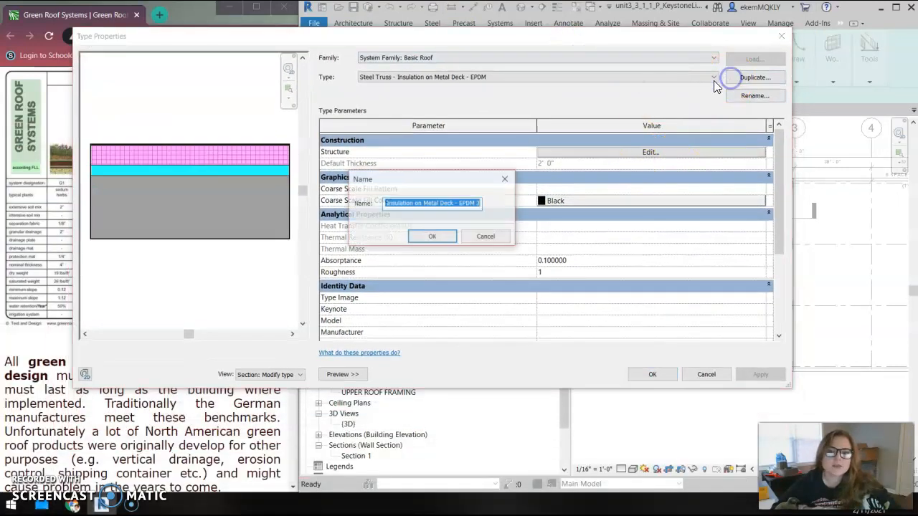
left_click(383, 203)
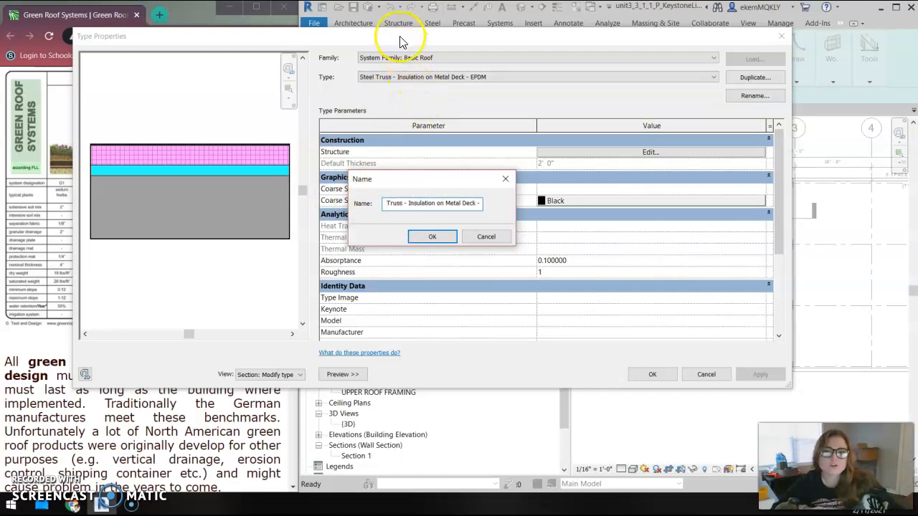
left_click(436, 82)
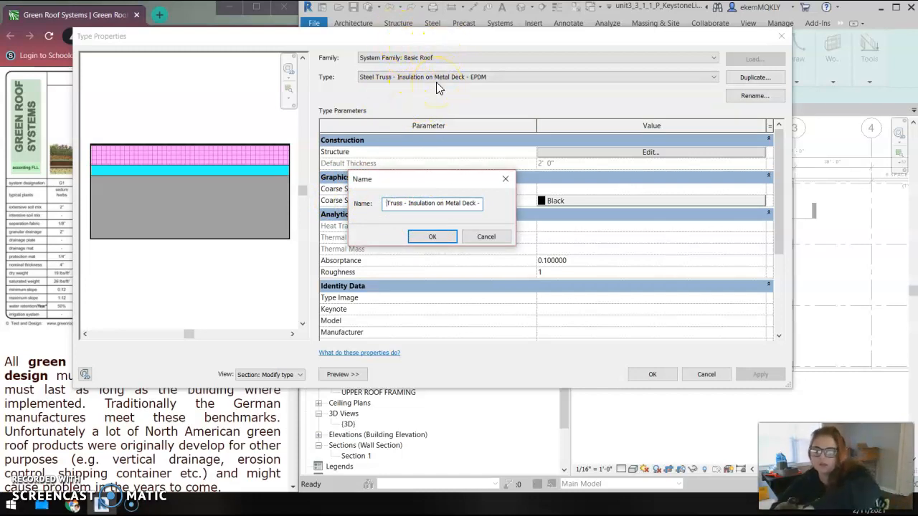
type("G3 -")
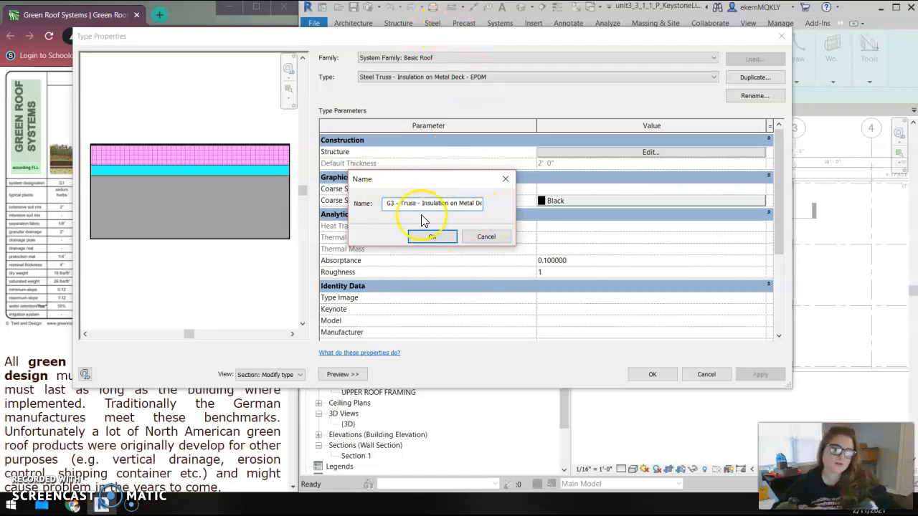
left_click(429, 238)
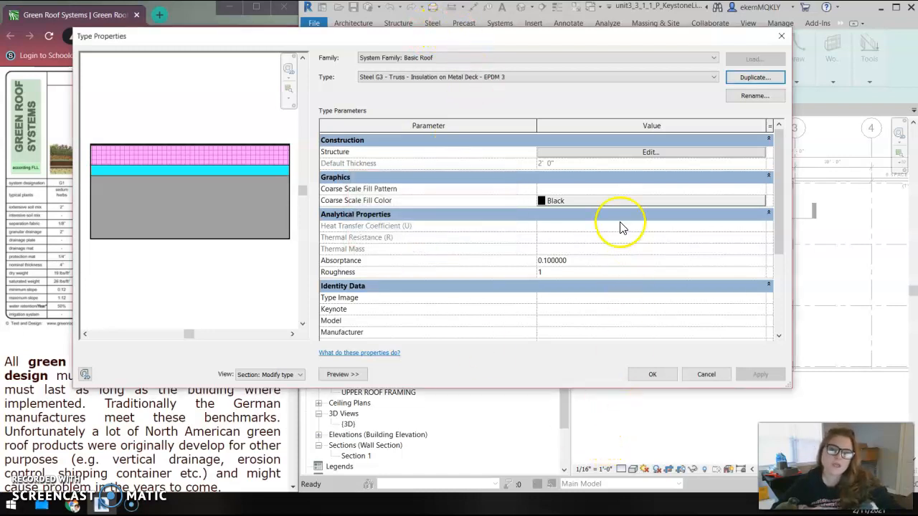
Open the new roof type's layer structure and create a new material for the top Finish 1 layer.
left_click(593, 153)
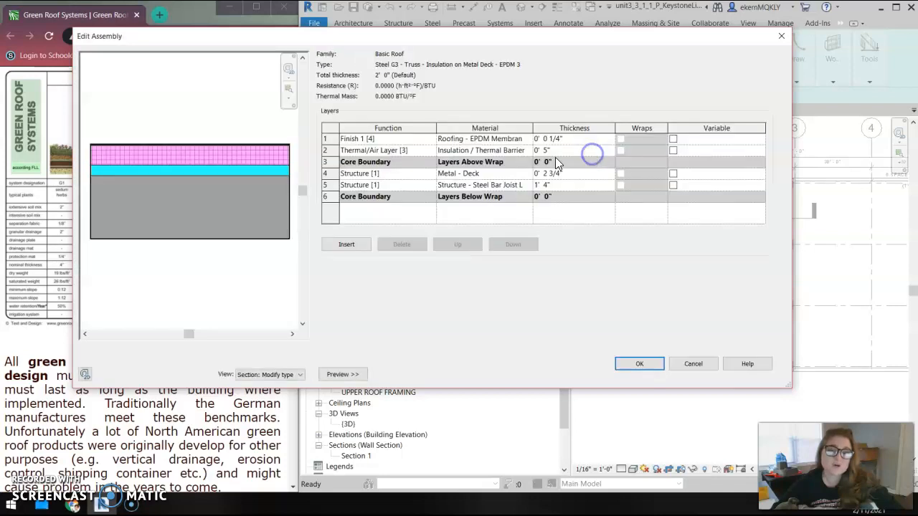
left_click_drag(74, 162, 201, 157)
left_click_drag(567, 39, 502, 46)
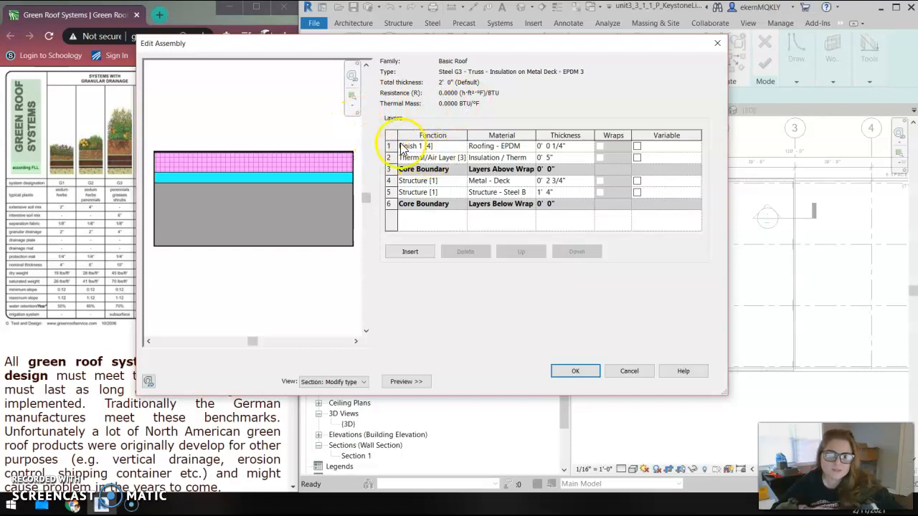
left_click(523, 148)
left_click(531, 146)
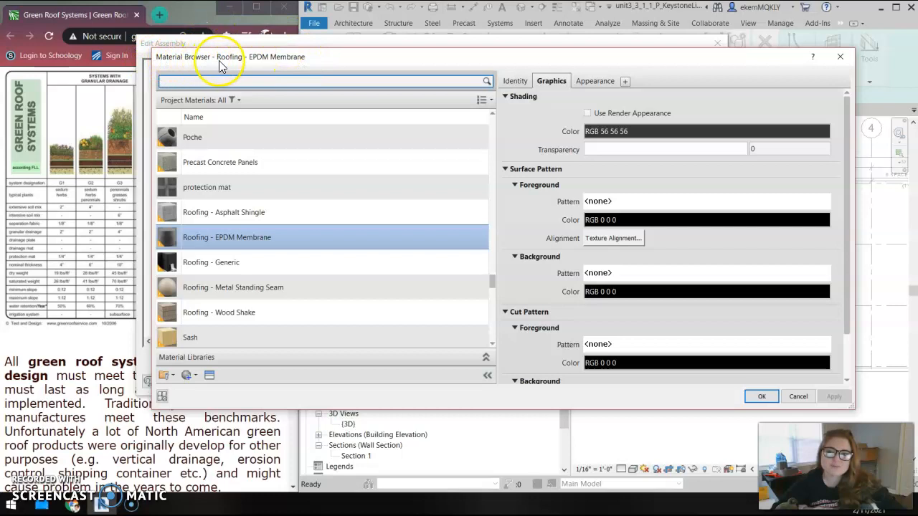
left_click(290, 84)
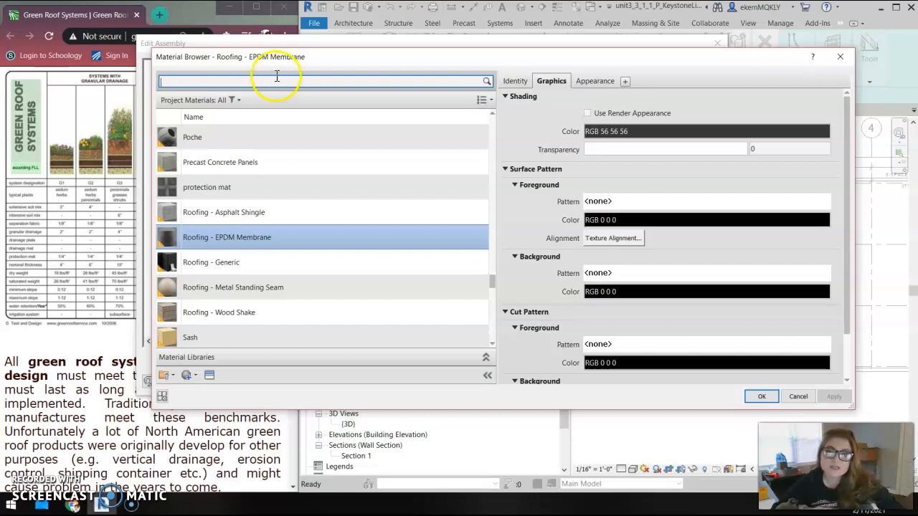
left_click(192, 377)
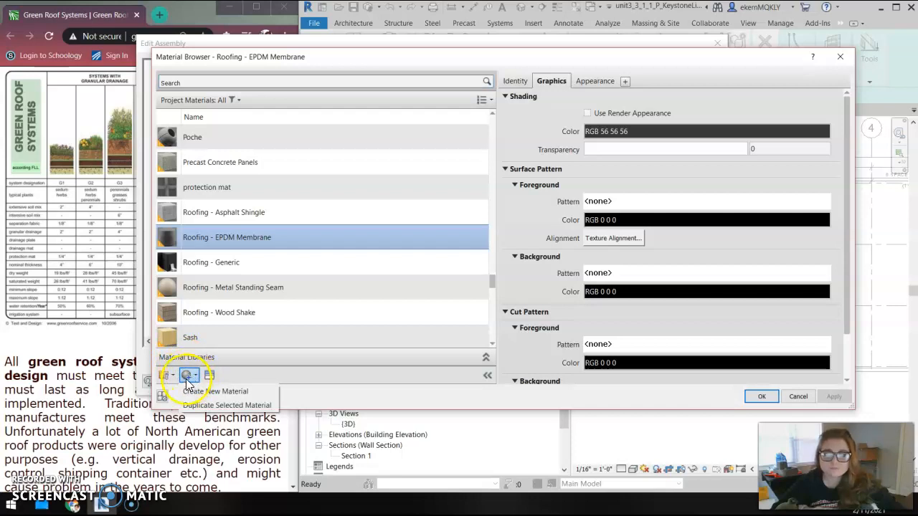
left_click(242, 373)
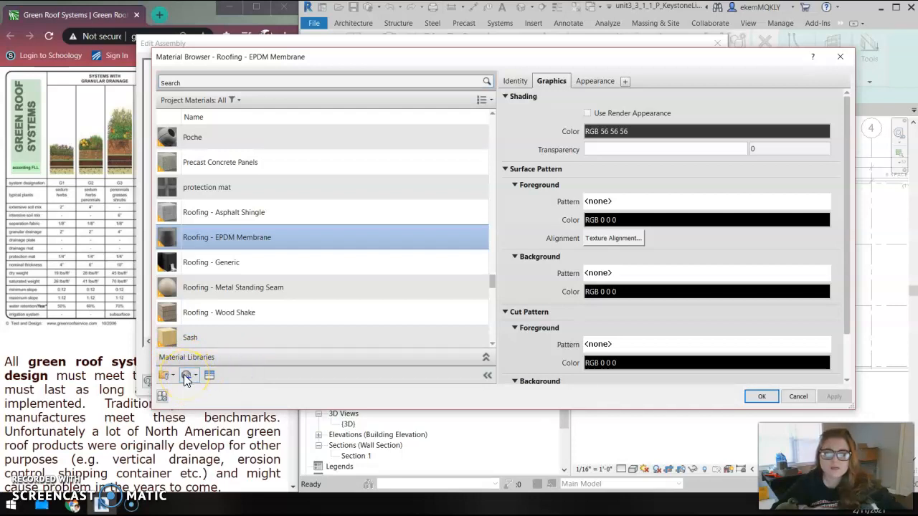
left_click(186, 376)
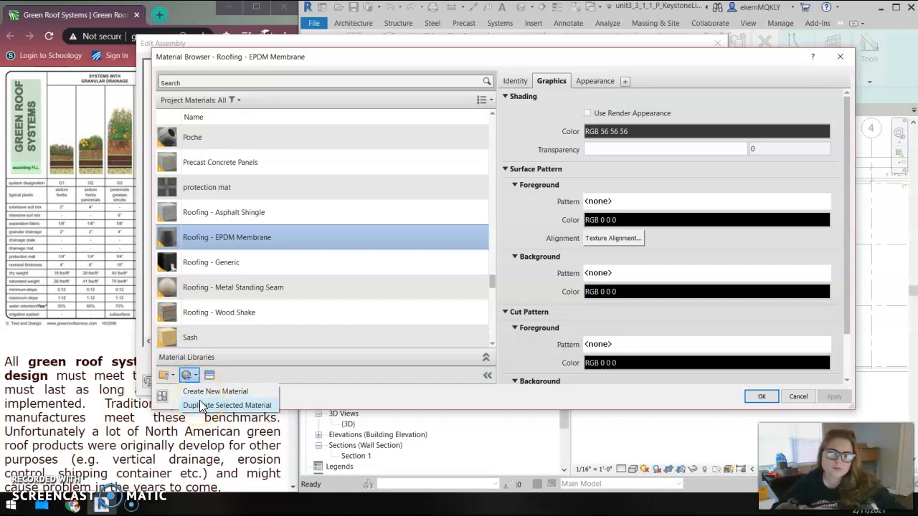
left_click(200, 392)
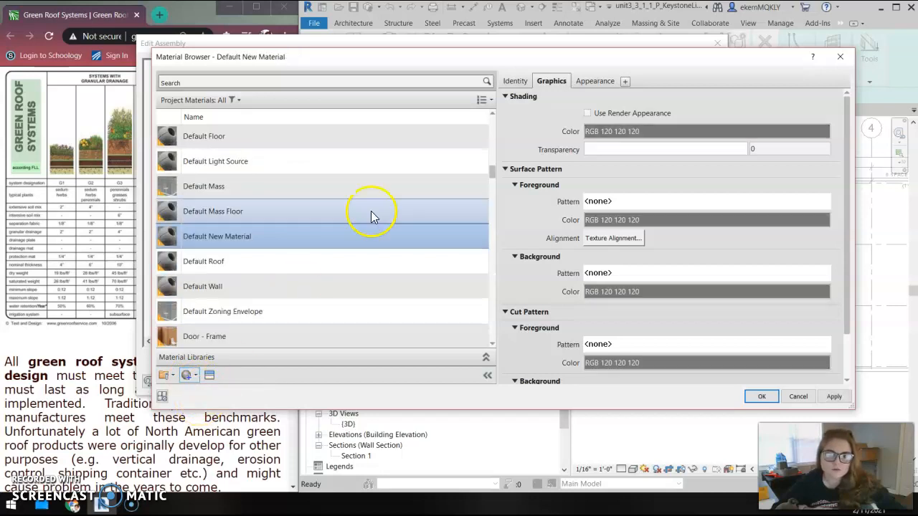
left_click(515, 80)
left_click(635, 99)
left_click_drag(587, 100, 609, 99)
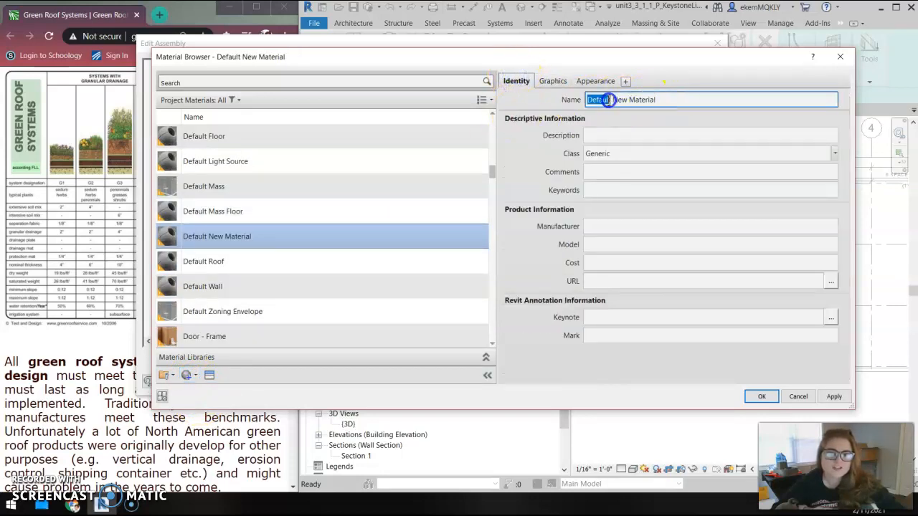
left_click_drag(687, 99, 584, 98)
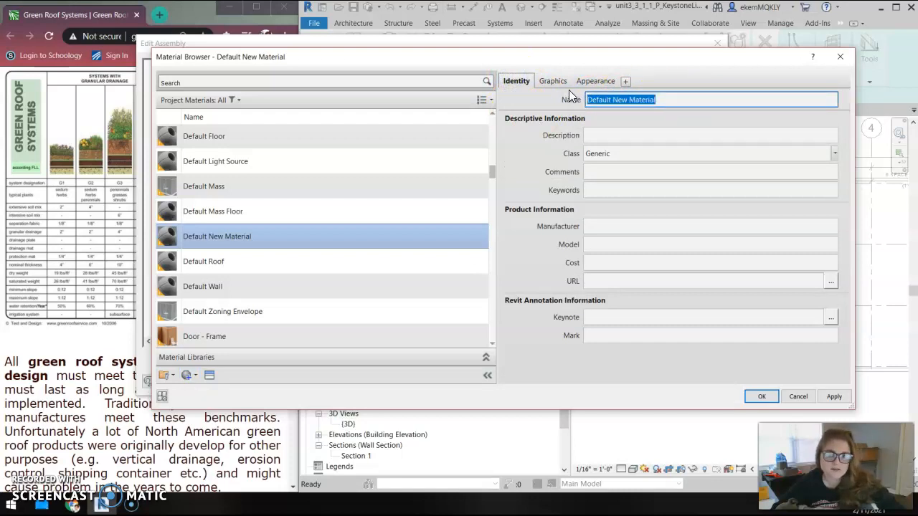
Find grass in the appearance assets and apply Grass - Generic from the Sitework library to the new material.
left_click(552, 81)
left_click(601, 81)
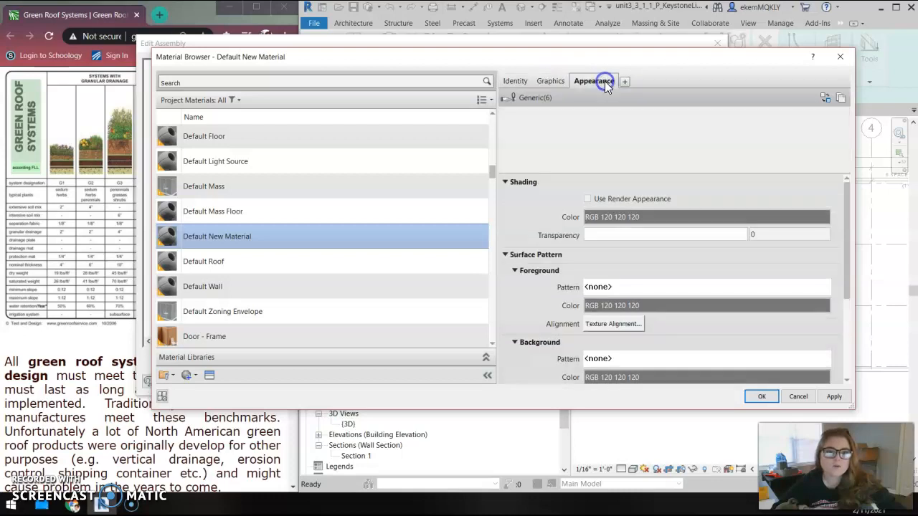
left_click(210, 376)
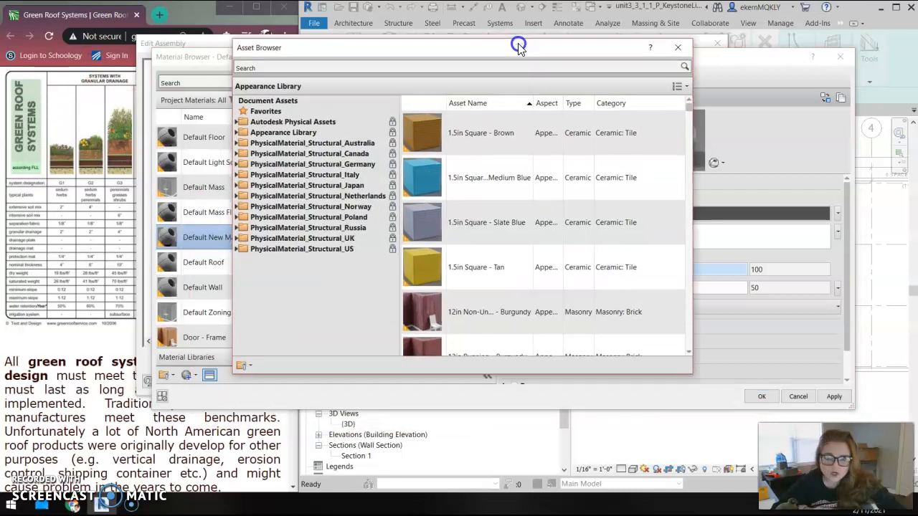
left_click(399, 61)
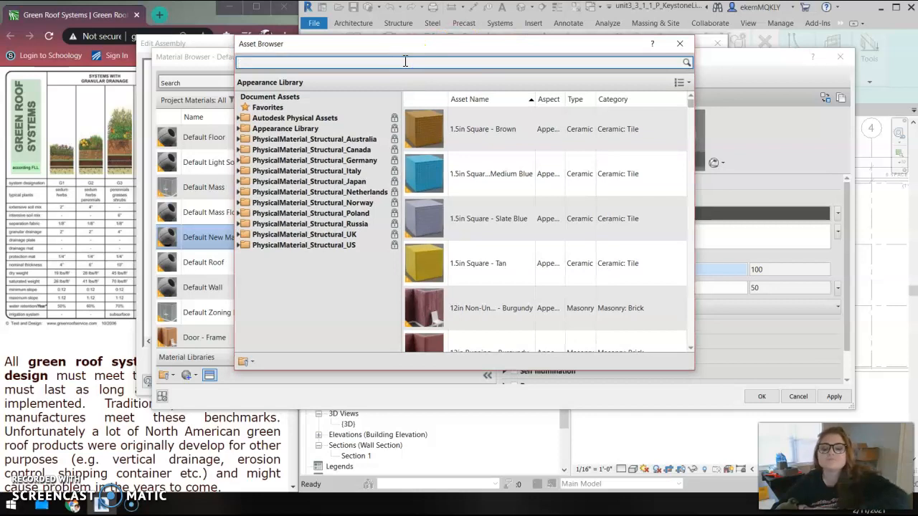
type("grass")
key("Return")
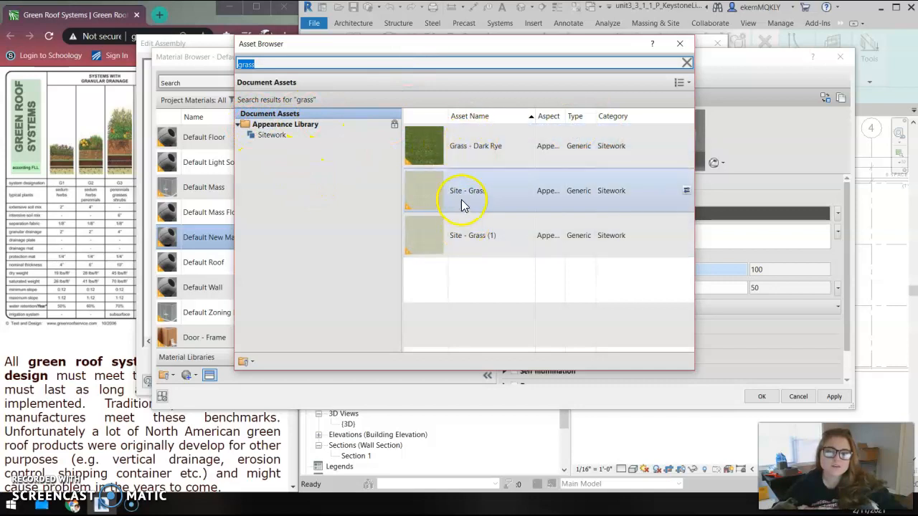
left_click(259, 135)
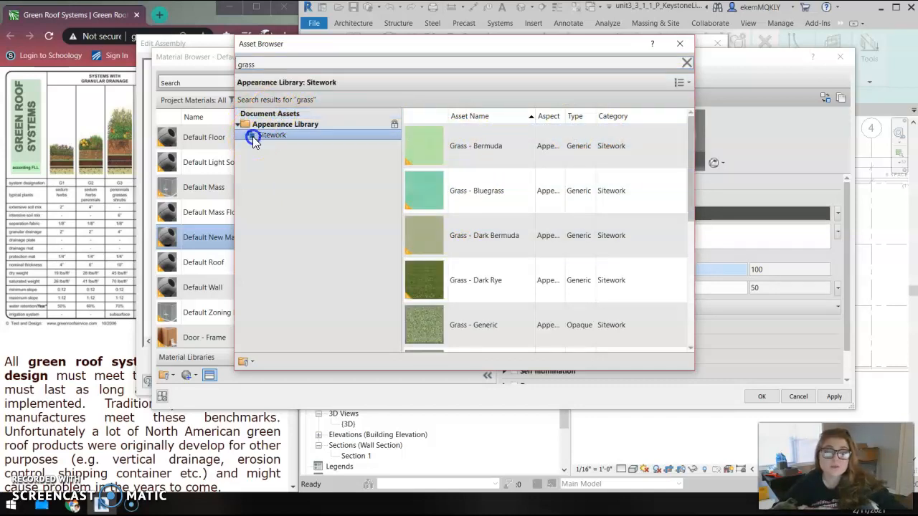
scroll(482, 191, "down", 3)
scroll(481, 190, "up", 3)
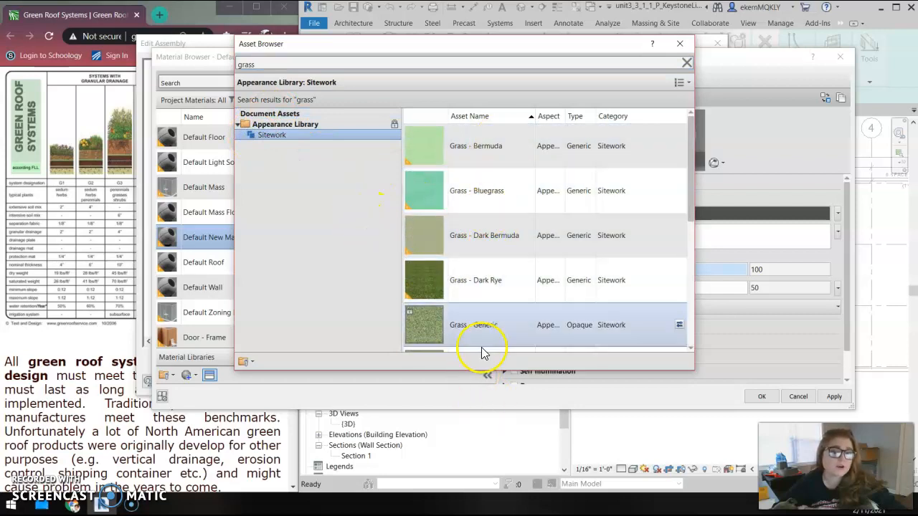
scroll(481, 345, "down", 1)
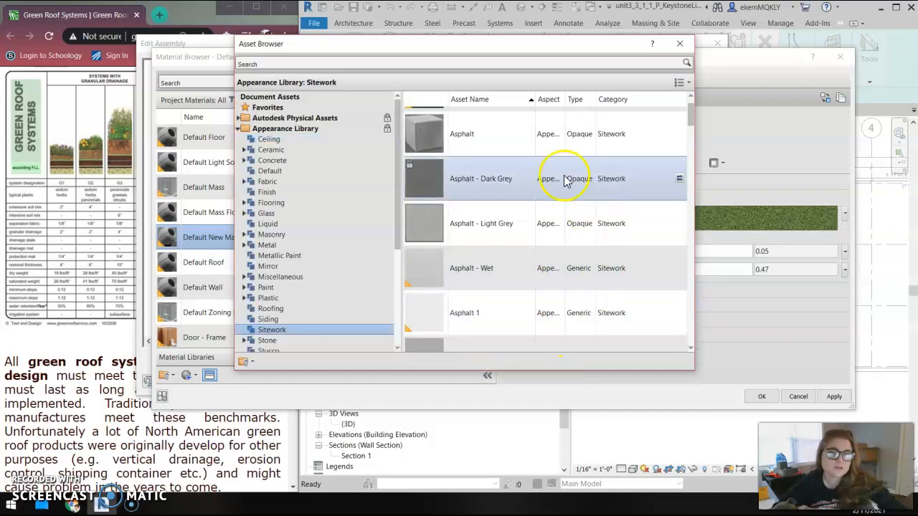
left_click(671, 44)
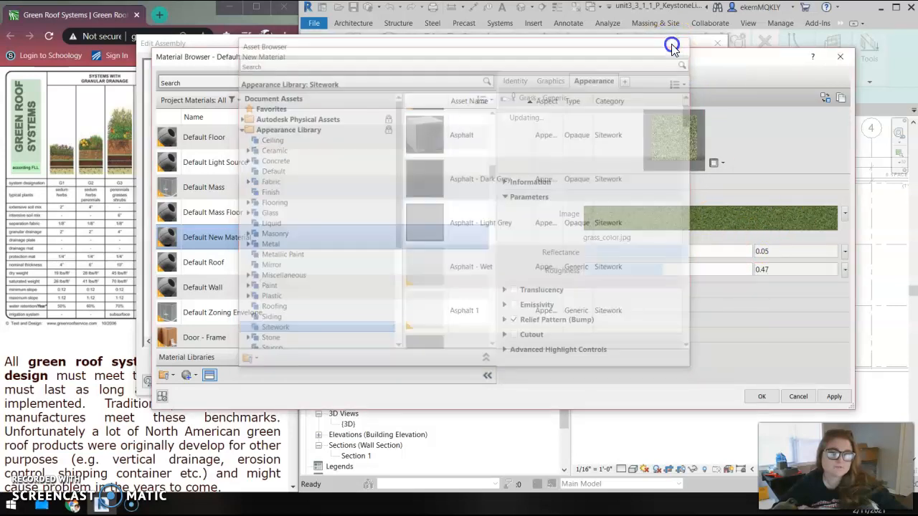
Rename the new material "generic grass" and assign it to the top Finish 1 layer.
left_click(518, 80)
triple_click(662, 99)
key("BackSpace")
type("gen")
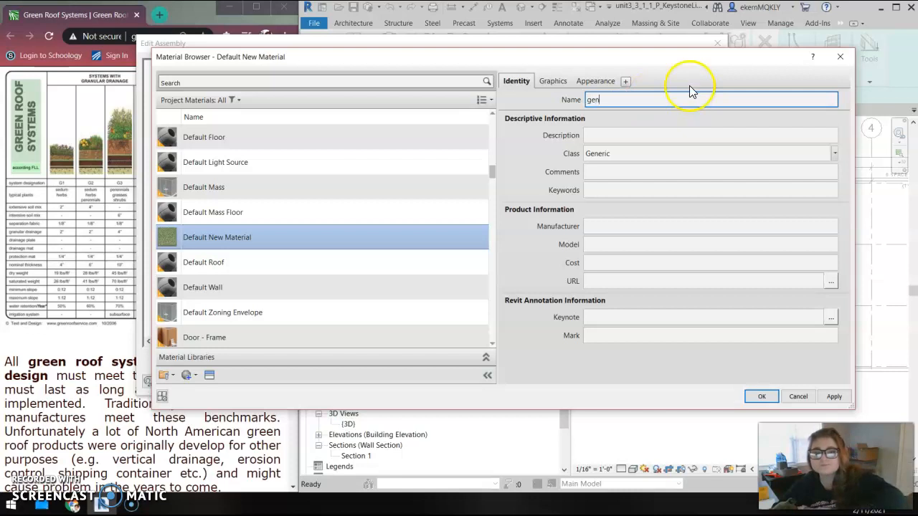
type("eric gt")
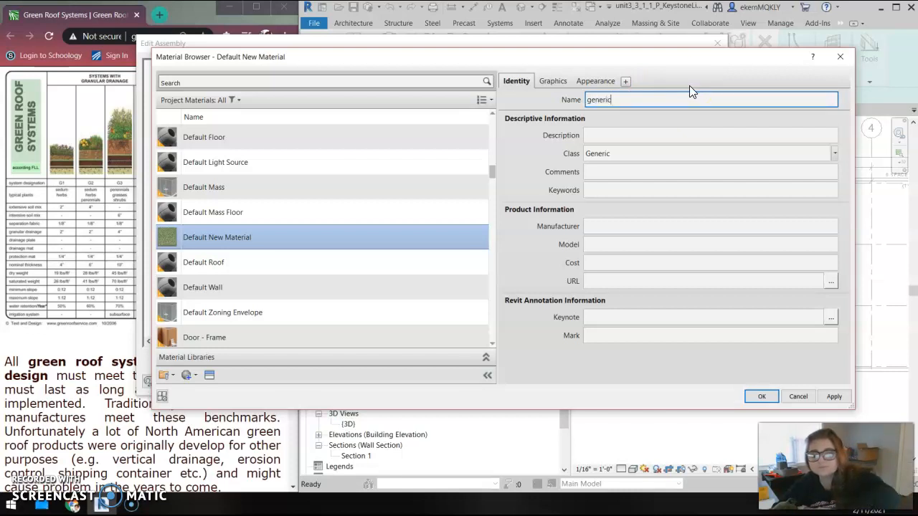
key("BackSpace")
type("rass")
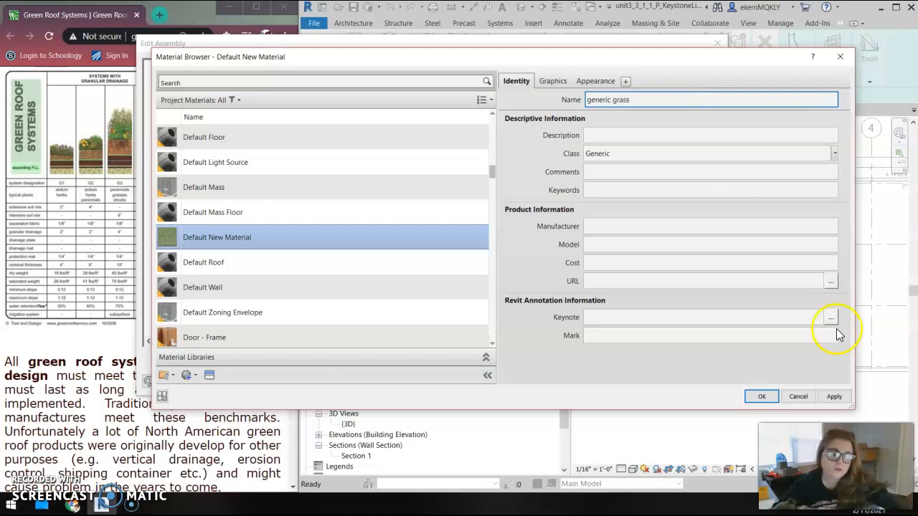
left_click(762, 397)
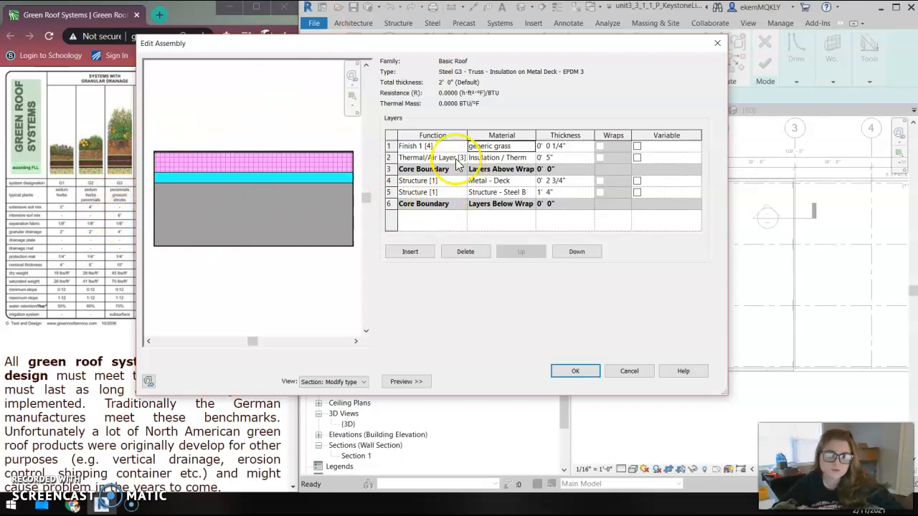
Set the thickness of the Thermal/Air Layer to 6 inches.
left_click(551, 157)
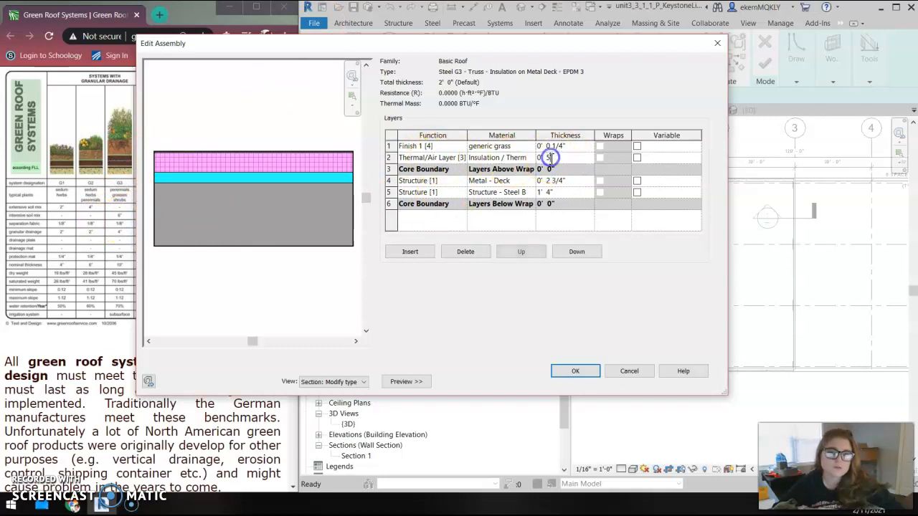
key("BackSpace")
type("6")
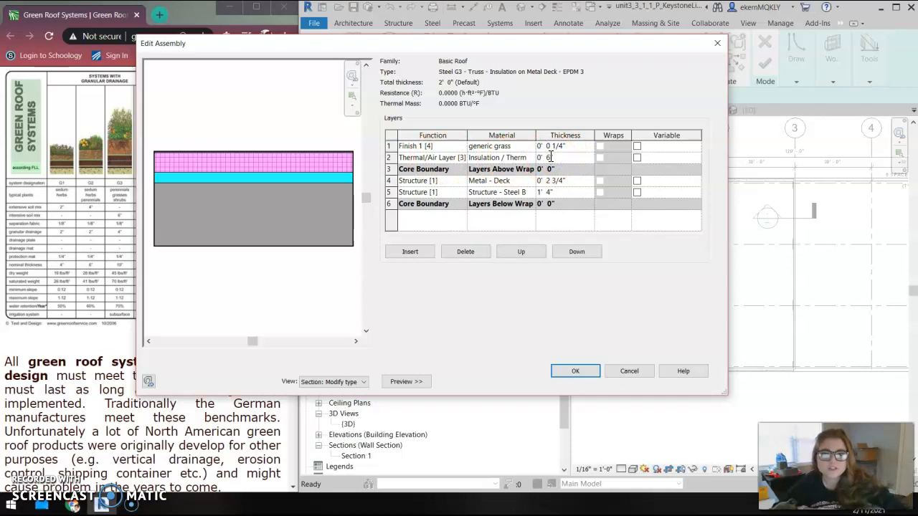
Find dirt in the project materials and assign Site - Earth to the Thermal/Air Layer.
left_click(514, 159)
left_click(531, 158)
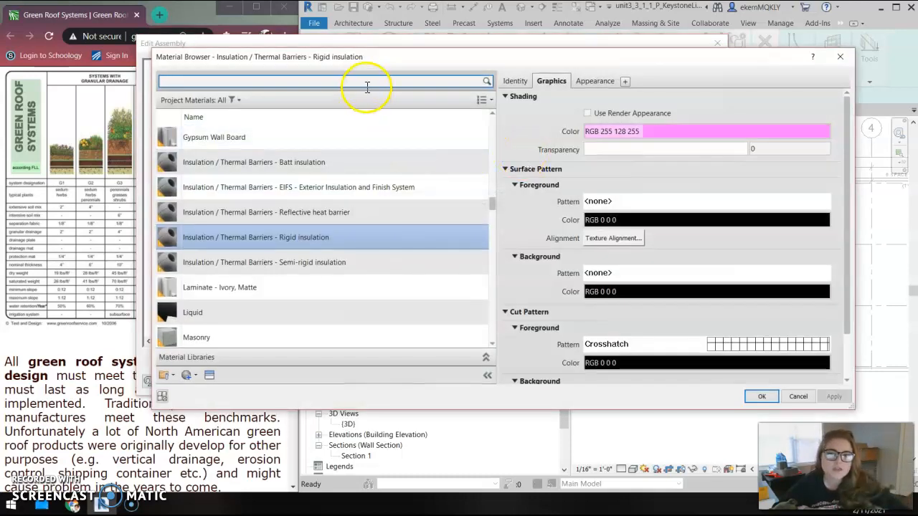
type("d")
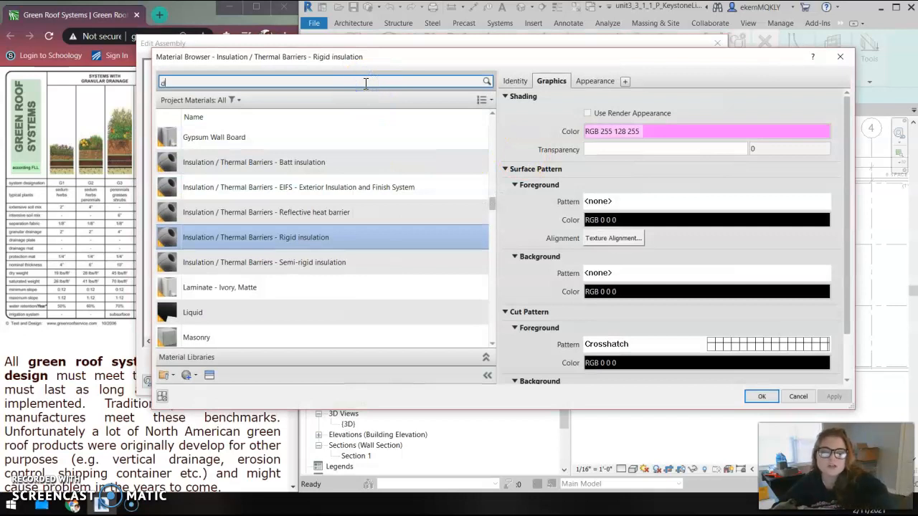
type("iry")
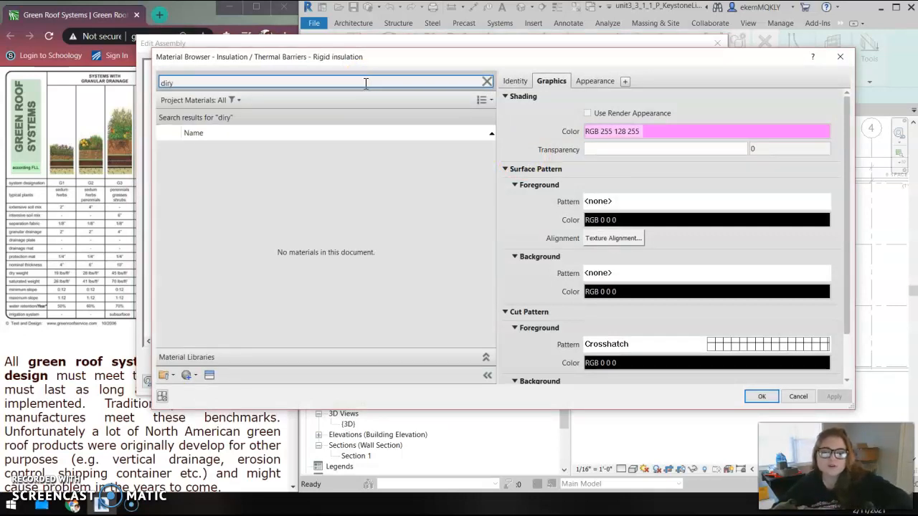
key("BackSpace")
type("t")
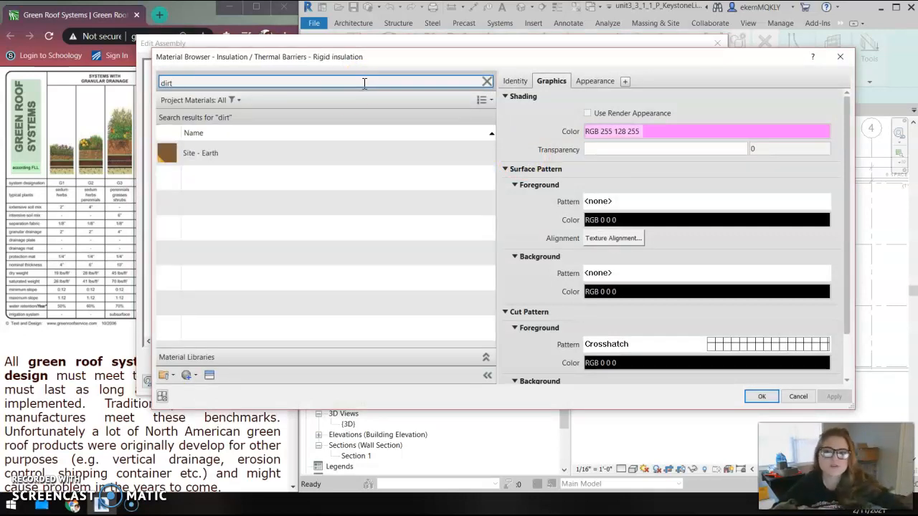
left_click(212, 154)
left_click(763, 393)
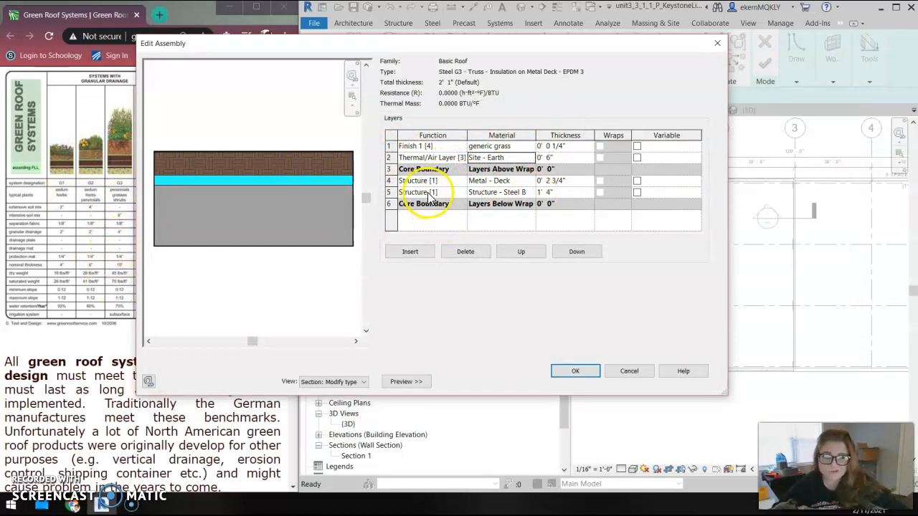
Replace the Metal - Deck material of the upper Structure layer with Burlap Fabric.
left_click(520, 180)
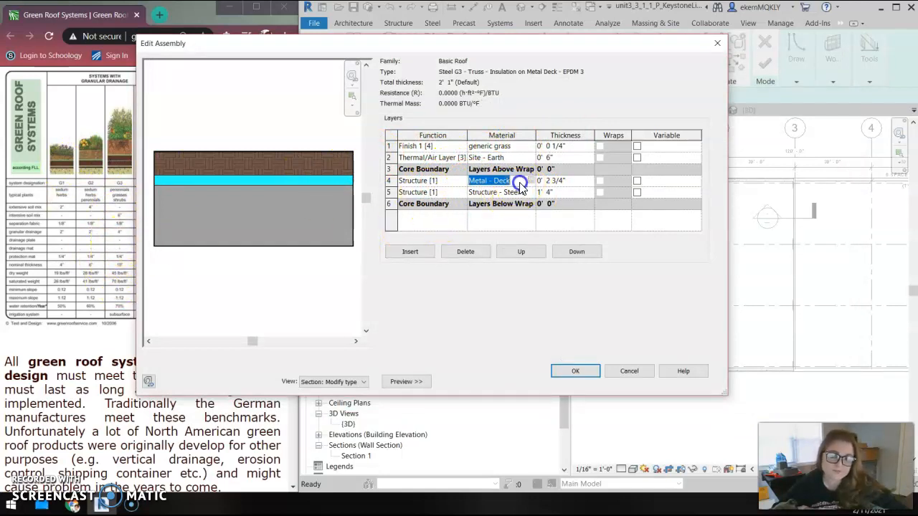
left_click(531, 181)
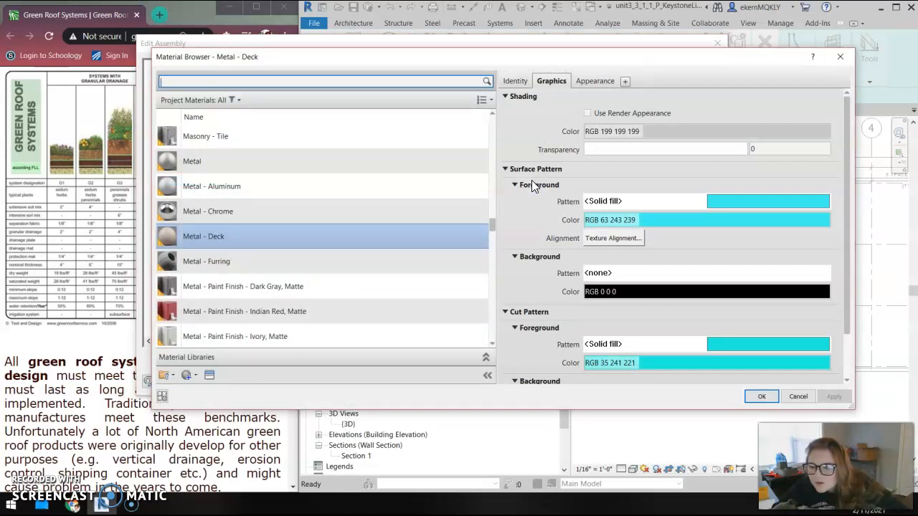
left_click(199, 374)
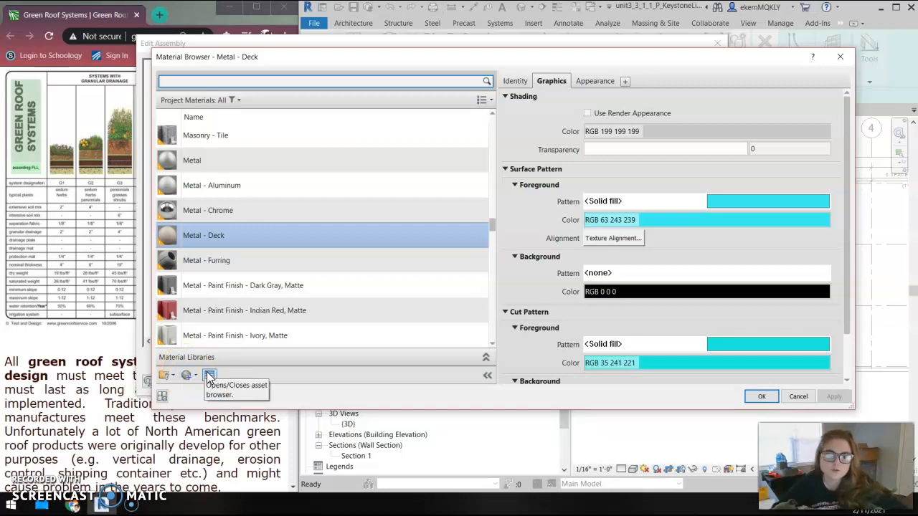
left_click(206, 372)
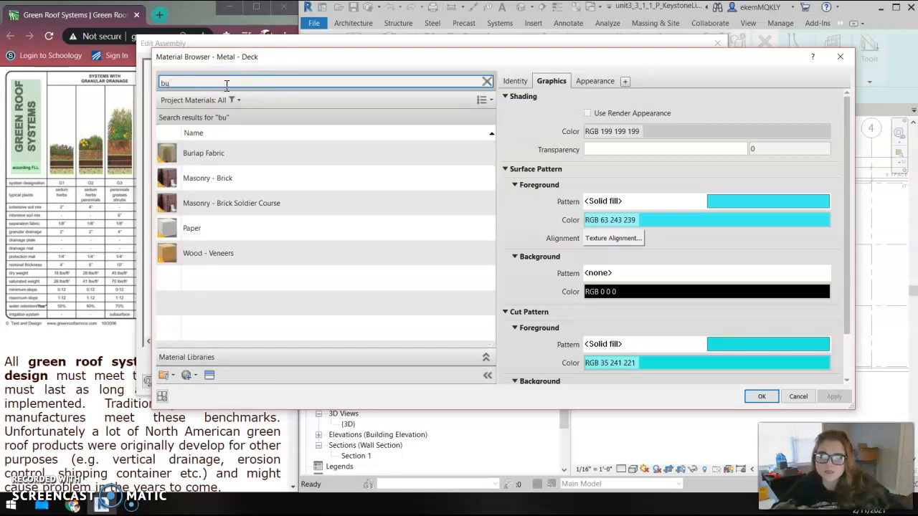
left_click(219, 163)
left_click(762, 397)
Set the thickness of the Burlap Fabric structure layer to 1/8 inch.
left_click(547, 182)
key("BackSpace")
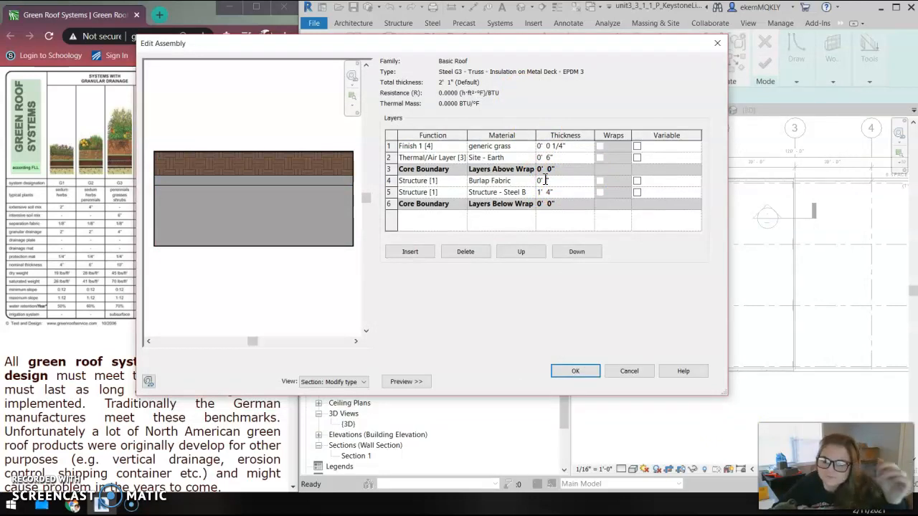
type("1/8")
key("Tab")
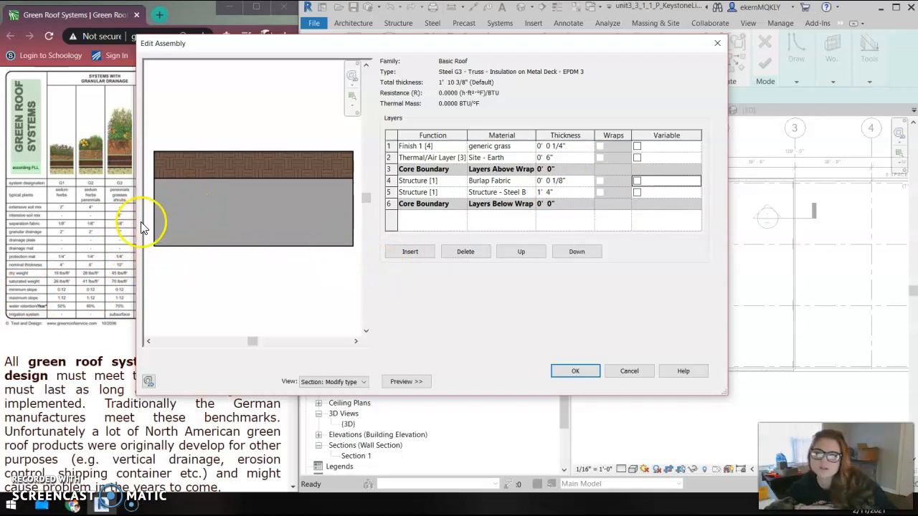
Set the lower Structure layer to 4 inches thick with the Drainage material, and accept the roof type's assembly and properties.
left_click(542, 192)
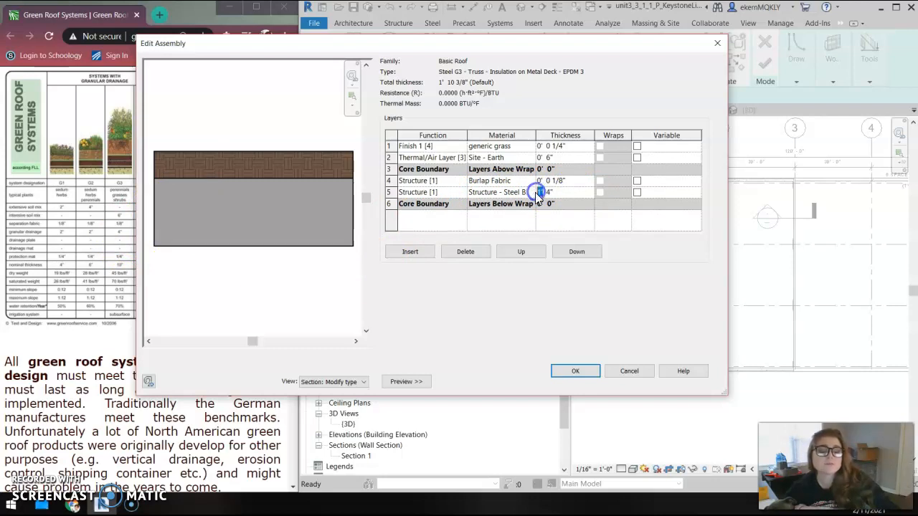
left_click(516, 192)
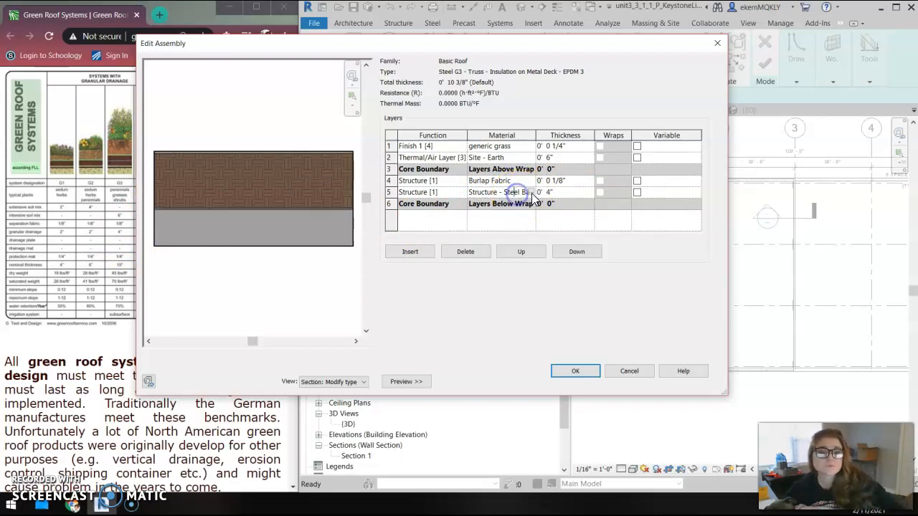
left_click(531, 192)
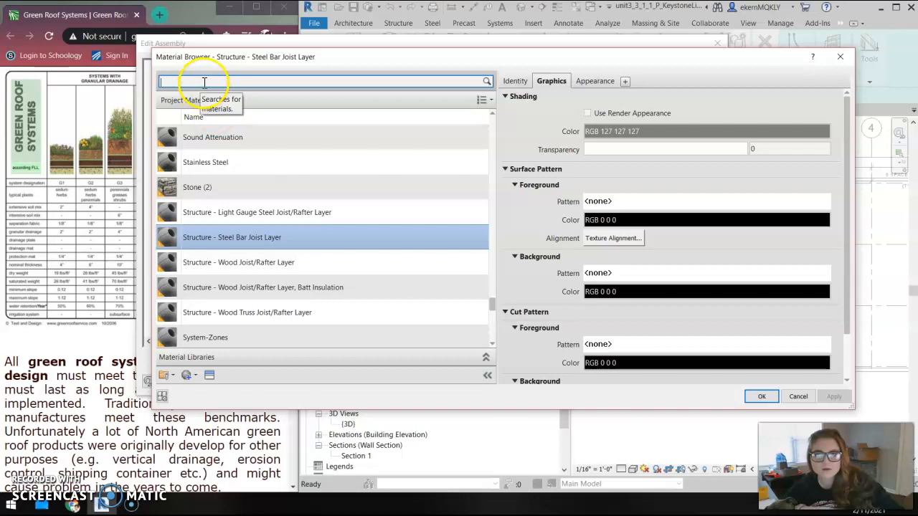
left_click(254, 85)
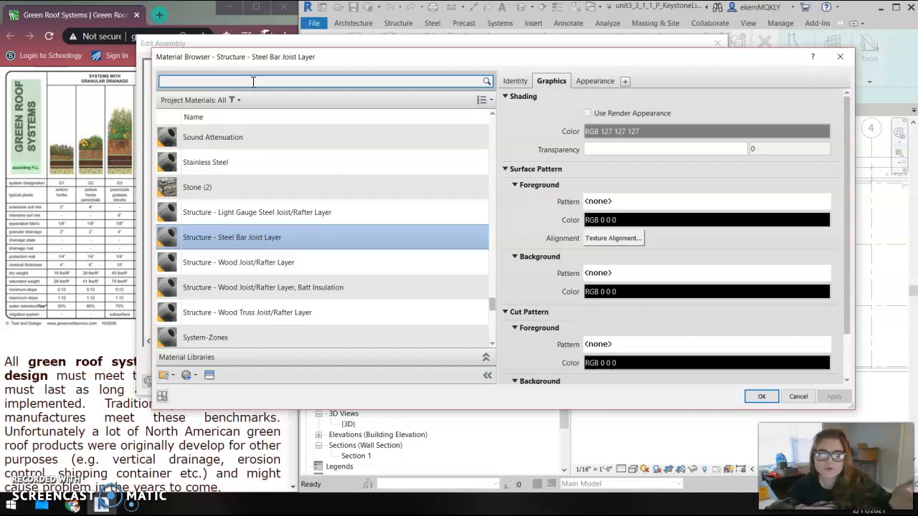
type("grav")
left_click(234, 158)
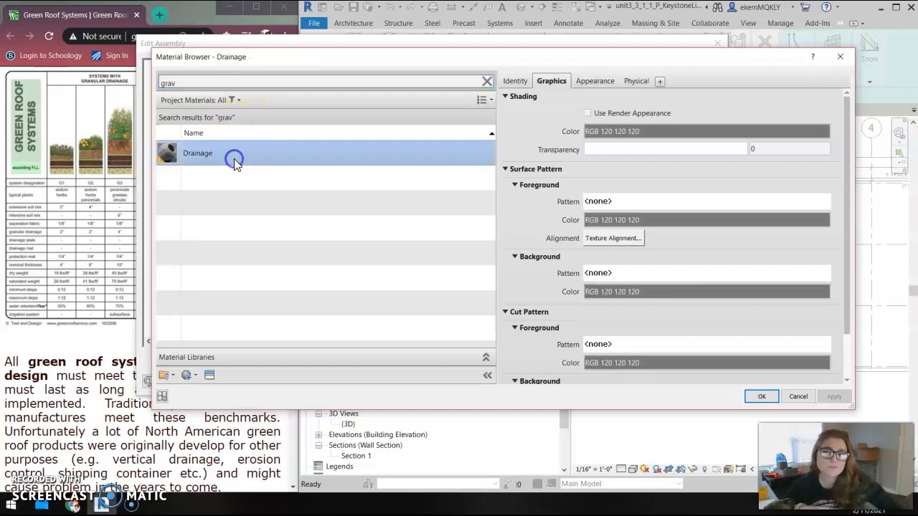
left_click(754, 398)
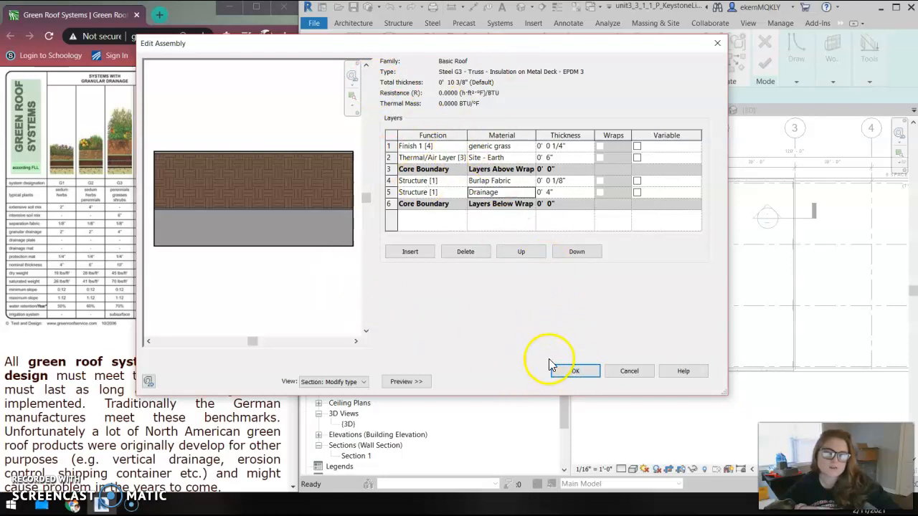
left_click(576, 371)
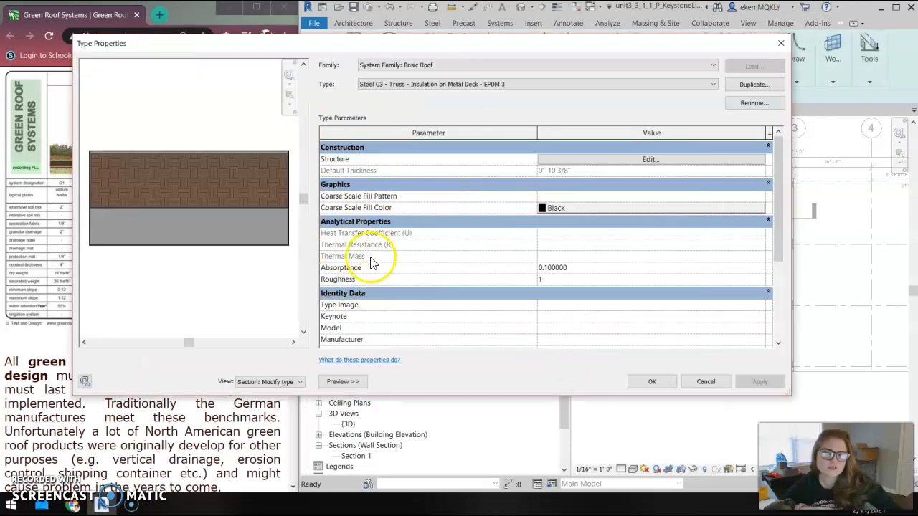
left_click(654, 384)
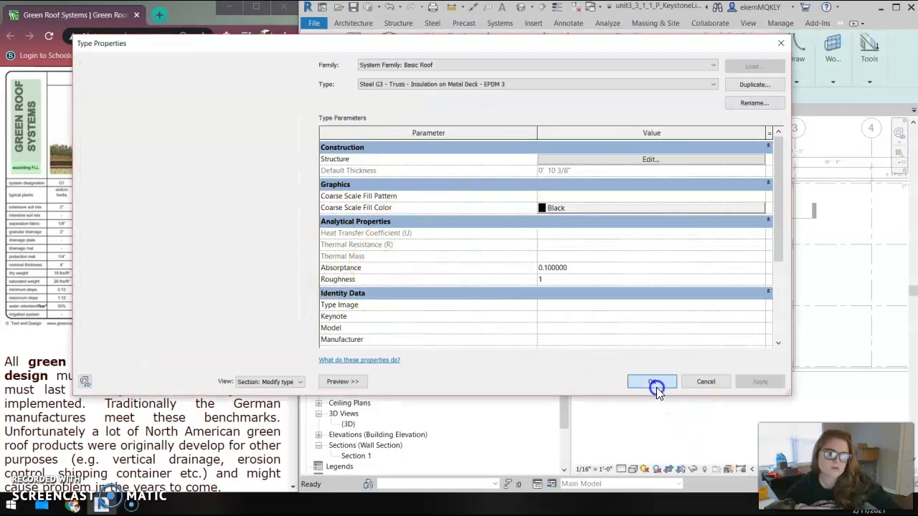
Sketch a rectangular roof boundary over the lower section, from the wall corner near grids 1 and D to the corner near 3 and A.
scroll(730, 241, "down", 1)
mouse_move(742, 253)
middle_mouse_down()
mouse_move(733, 261)
mouse_move(705, 254)
middle_mouse_up()
left_click(807, 84)
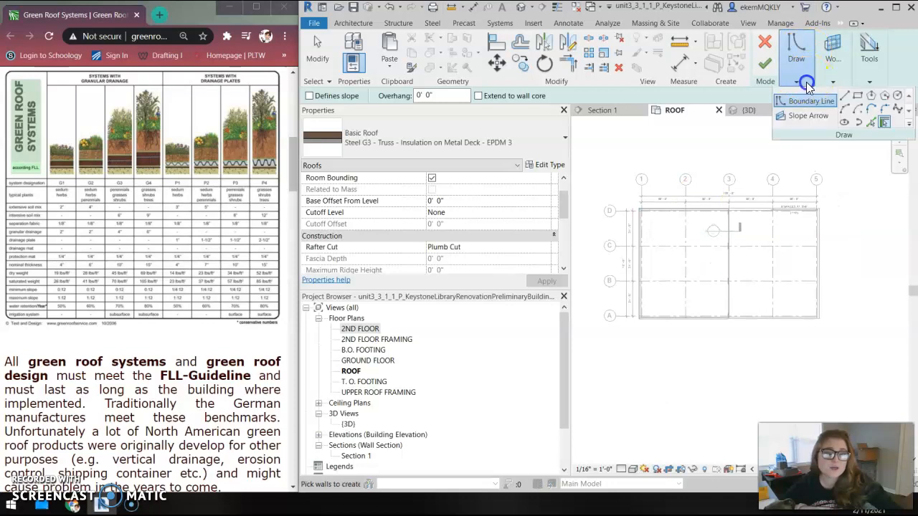
left_click(857, 99)
scroll(639, 215, "up", 5)
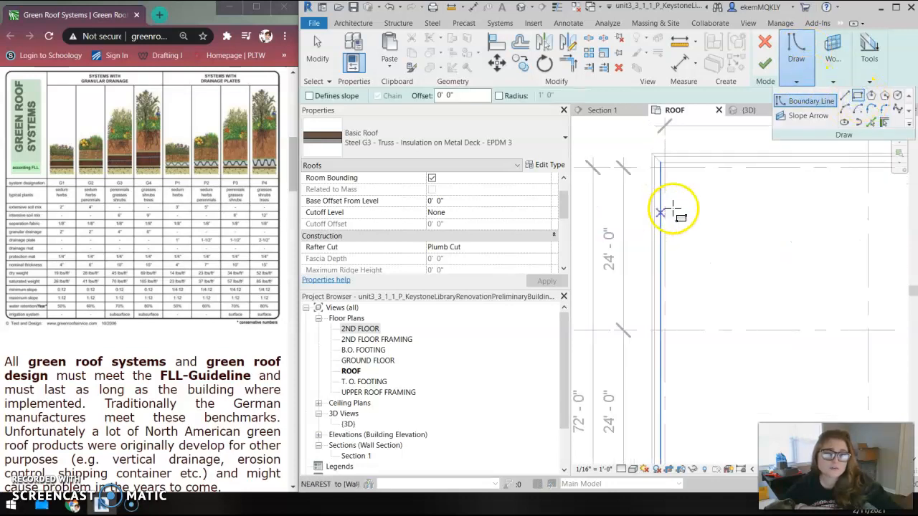
scroll(639, 187, "up", 2)
left_click(622, 198)
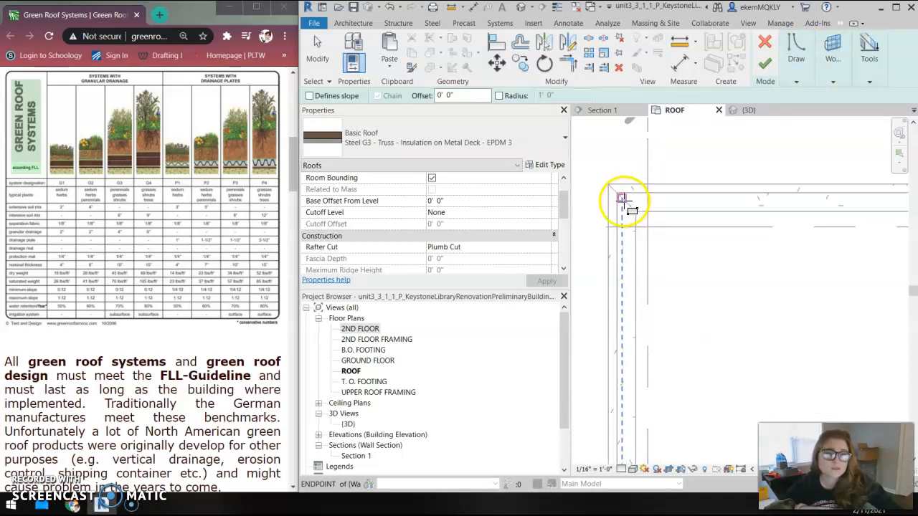
left_click(622, 198)
scroll(769, 292, "down", 3)
middle_click_drag(802, 327, 623, 94)
scroll(782, 307, "up", 2)
scroll(788, 314, "up", 4)
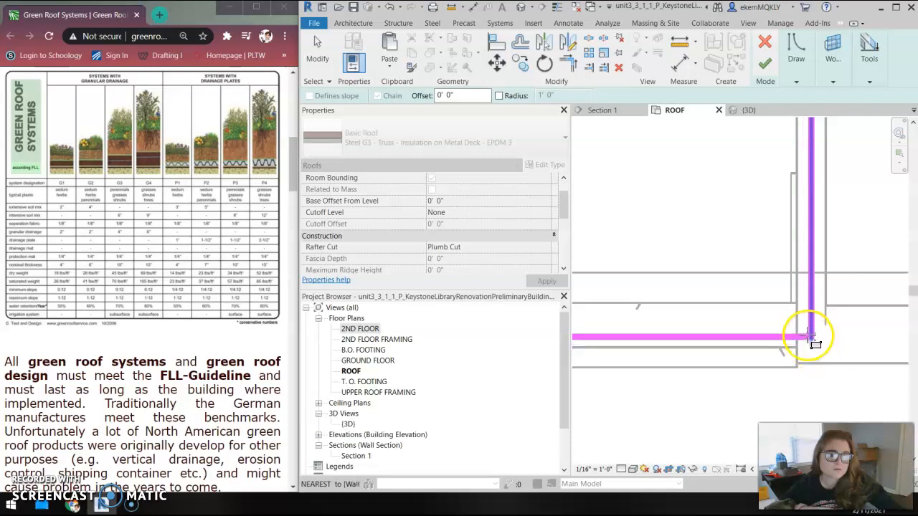
scroll(808, 330, "down", 2)
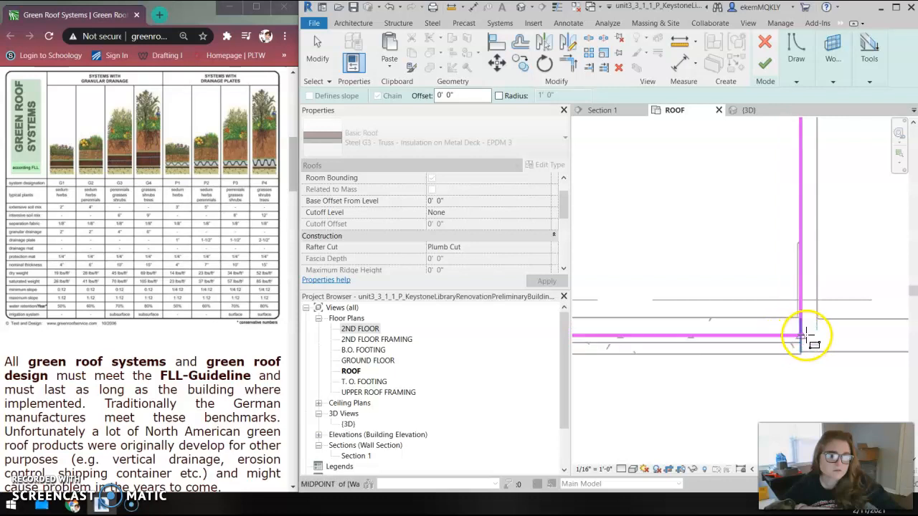
left_click(809, 336)
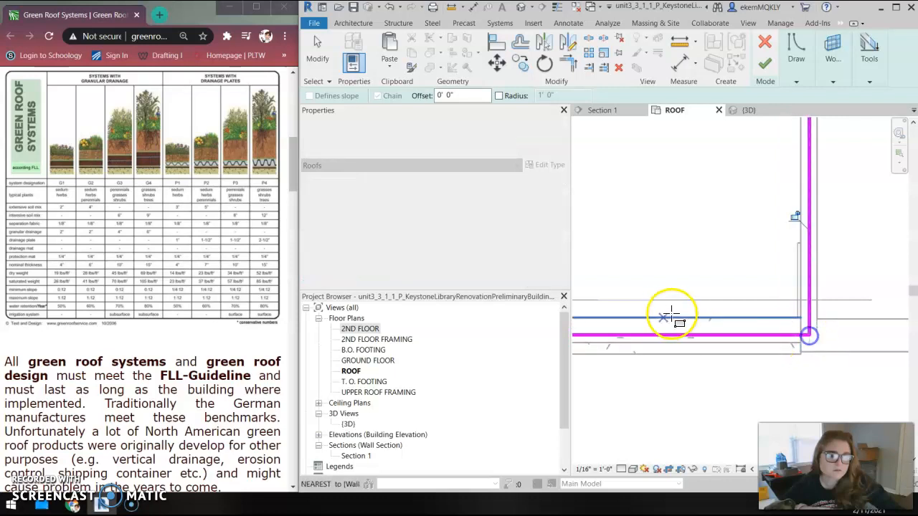
Finish the roof footprint and inspect the new roof from above in the 3D view.
scroll(714, 283, "down", 3)
middle_click_drag(753, 289, 883, 370)
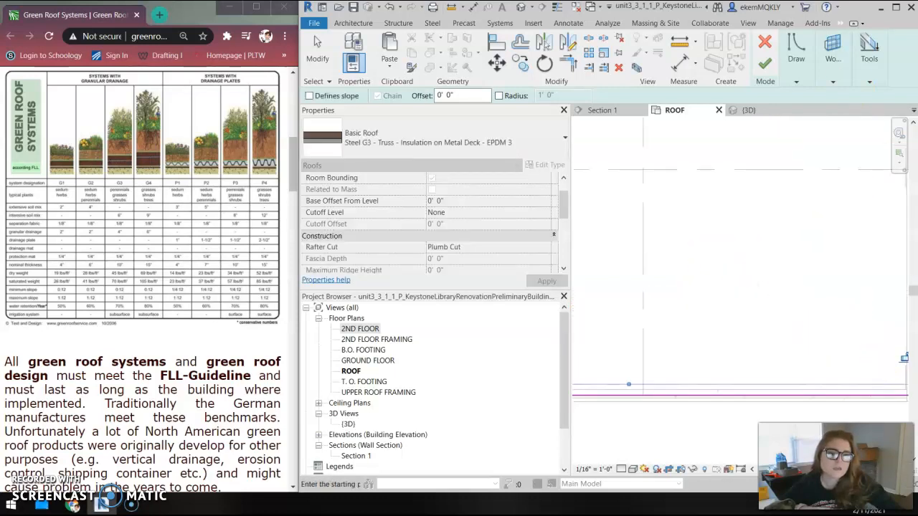
left_click(765, 63)
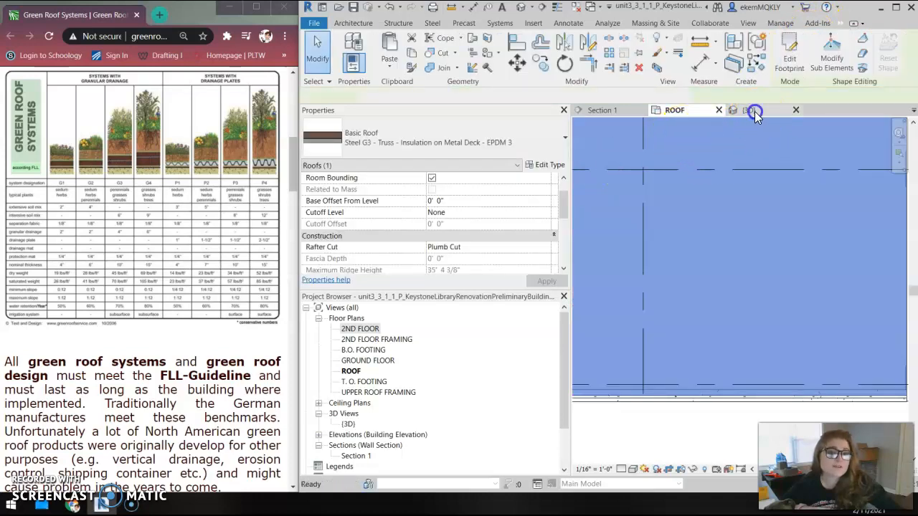
left_click(749, 110)
left_click(843, 398)
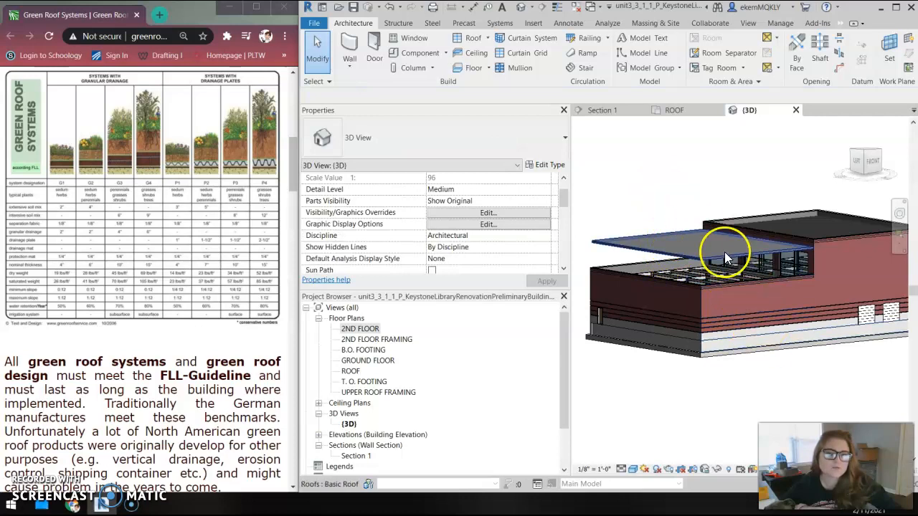
left_click_drag(861, 159, 862, 187)
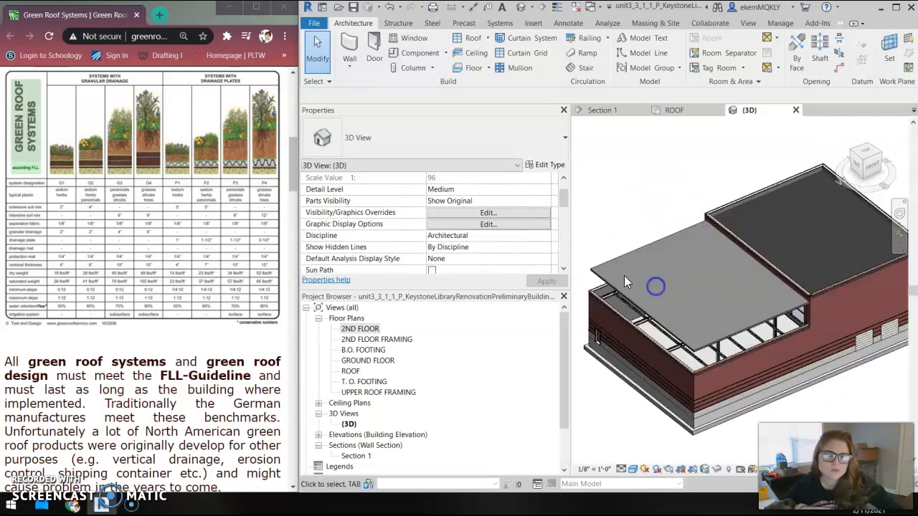
Search the materials for grass, assign grass 2 to the lower roof's Finish 1 layer, and accept the roof assembly and type properties.
left_click(602, 265)
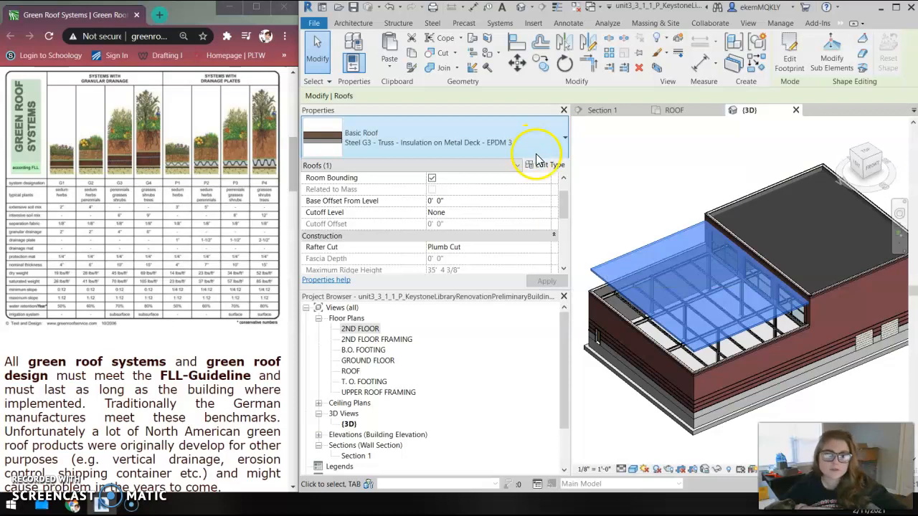
left_click(539, 164)
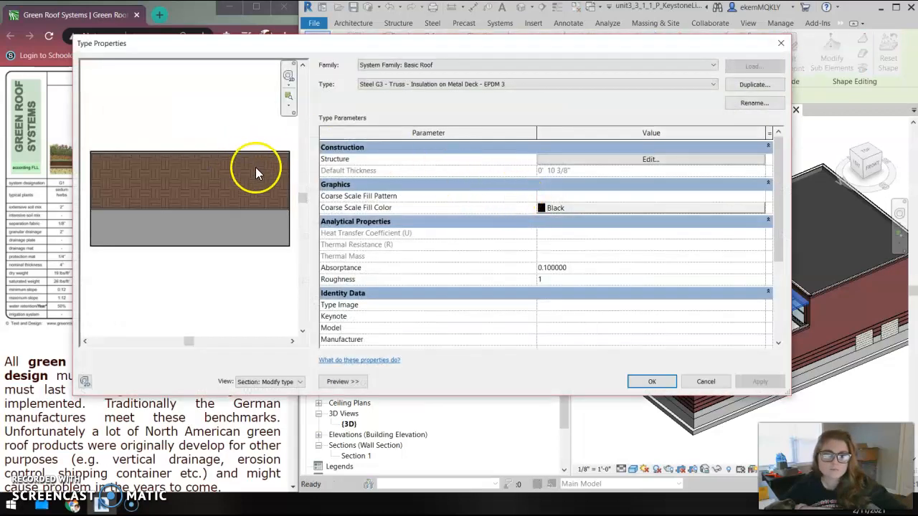
left_click(679, 159)
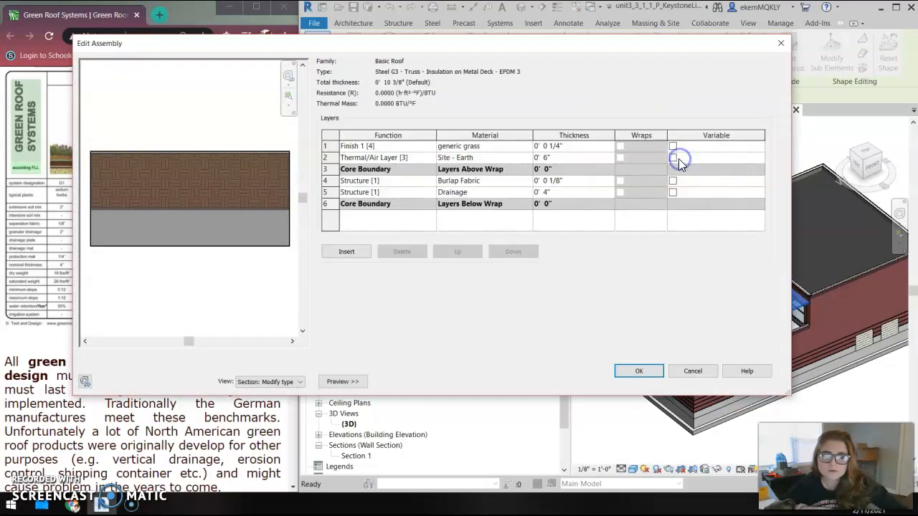
left_click(515, 147)
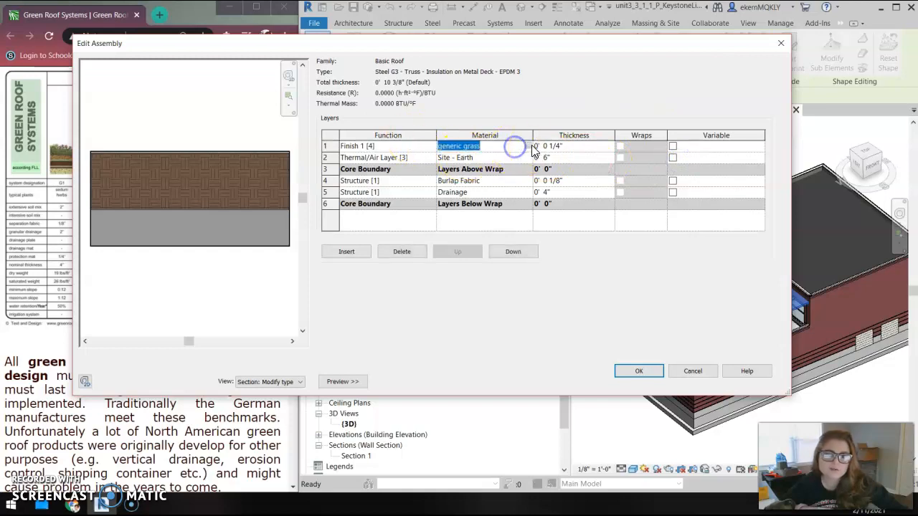
left_click(529, 145)
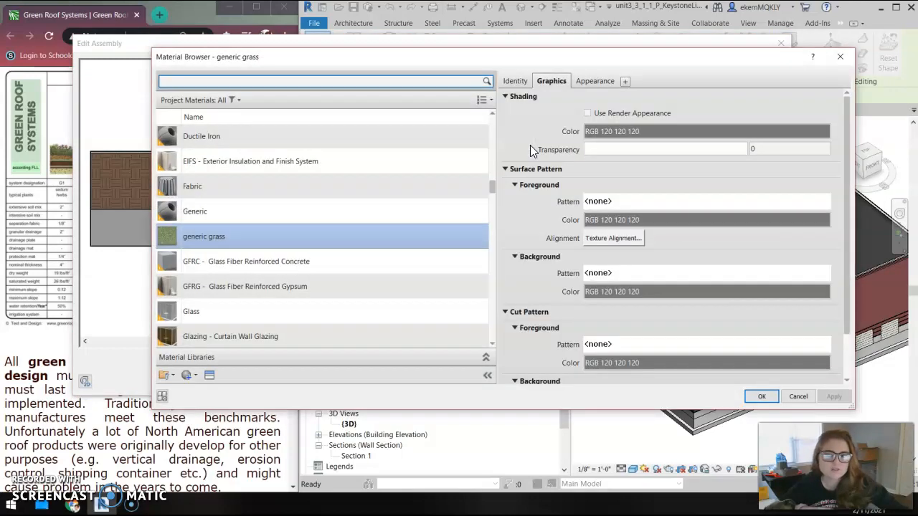
scroll(313, 188, "up", 4)
left_click(218, 81)
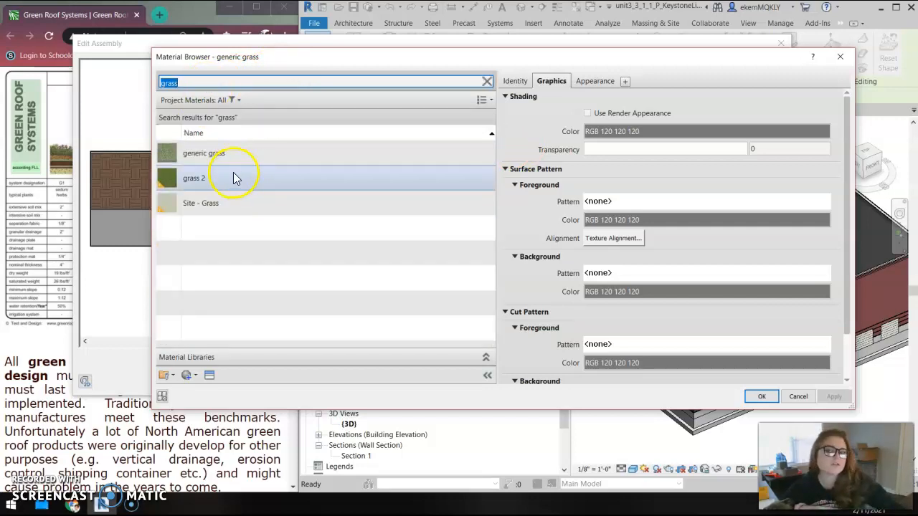
left_click(233, 174)
left_click(761, 396)
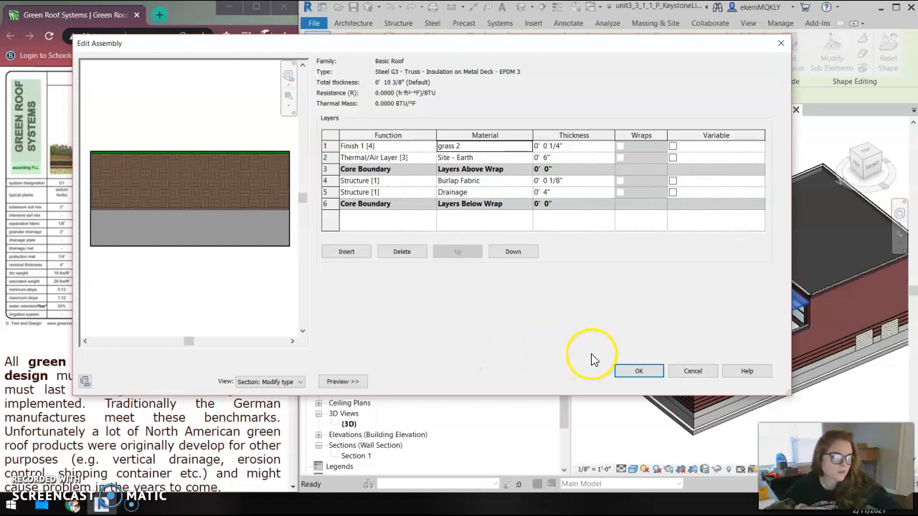
left_click(637, 373)
left_click(760, 382)
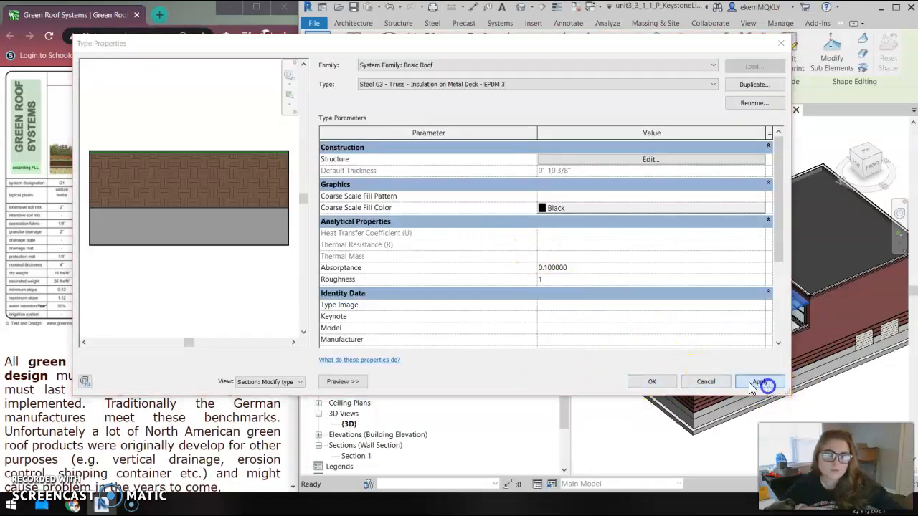
left_click(652, 381)
left_click(605, 201)
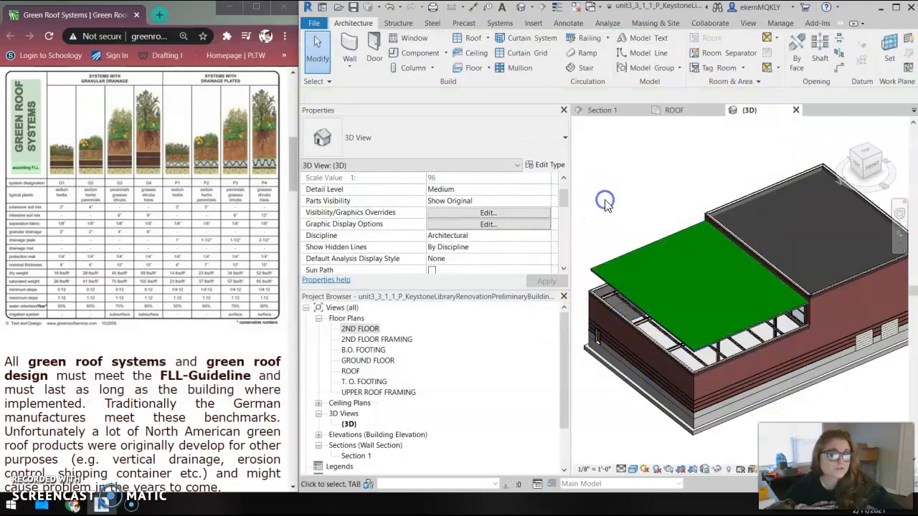
Set the green roof's base level to 2ND FLOOR.
left_click(606, 280)
scroll(474, 242, "up", 2)
left_click(509, 189)
left_click(545, 189)
left_click(467, 240)
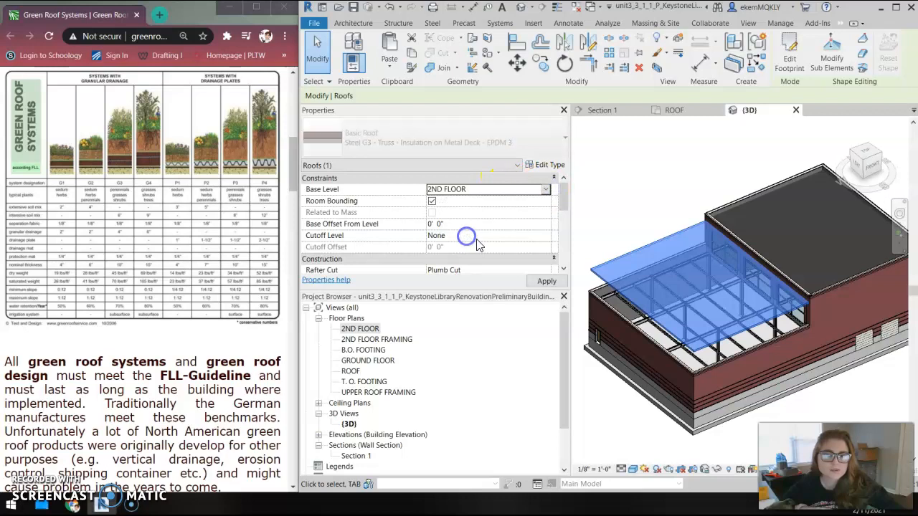
left_click(650, 201)
Inspect how the green roof meets the parapet walls and upper windows, and view the whole building in 3D.
scroll(653, 244, "up", 3)
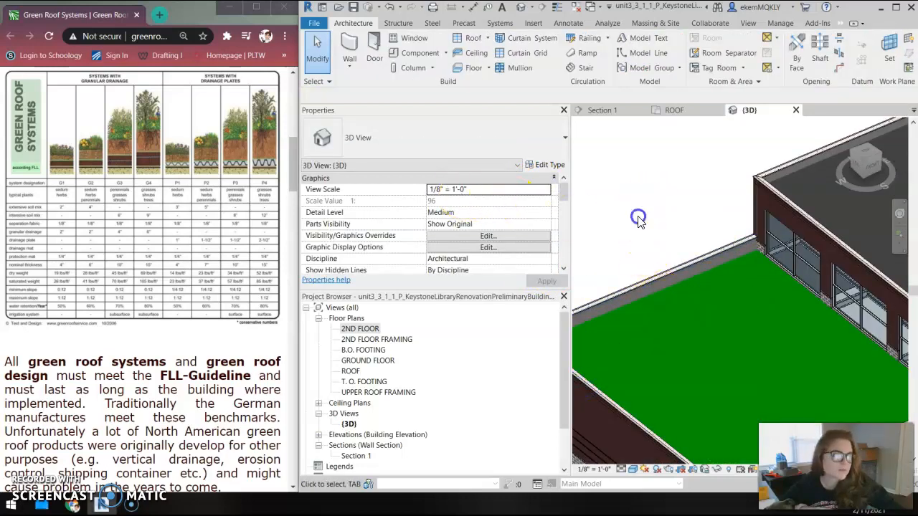
scroll(667, 294, "down", 3)
mouse_move(678, 326)
middle_mouse_down("shift")
mouse_move(702, 301)
mouse_move(716, 307)
middle_mouse_up("shift")
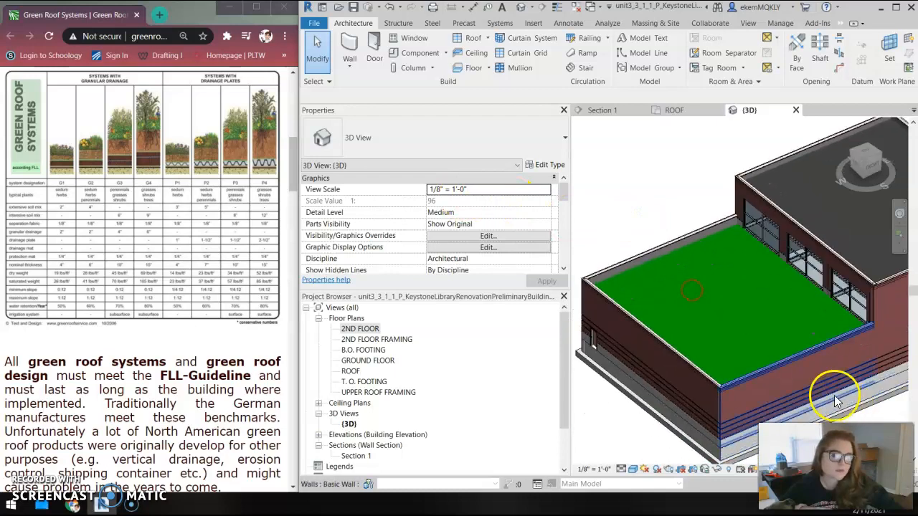
scroll(651, 244, "up", 3)
scroll(801, 240, "up", 2)
scroll(801, 240, "up", 1)
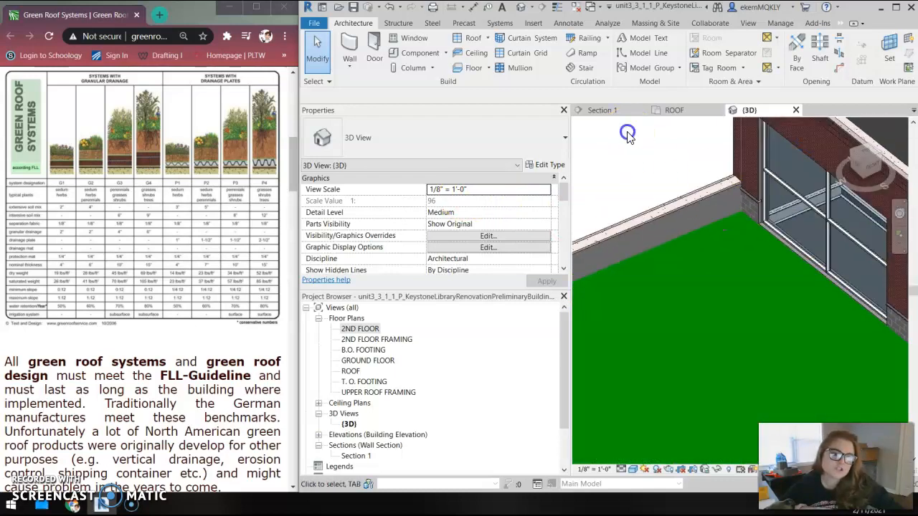
scroll(801, 253, "up", 1)
scroll(702, 289, "down", 1)
scroll(732, 390, "down", 3)
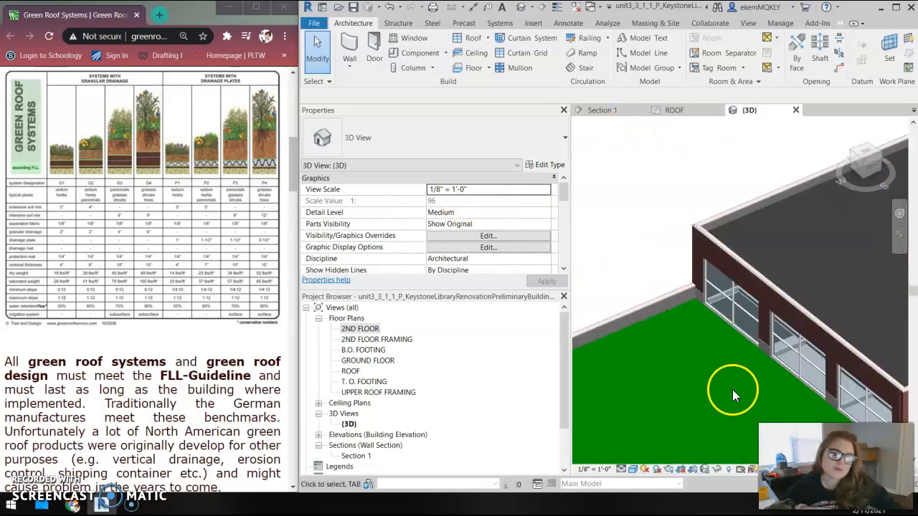
scroll(748, 328, "down", 2)
mouse_move(862, 172)
left_mouse_down()
mouse_move(881, 146)
mouse_move(884, 185)
mouse_move(873, 196)
left_mouse_up()
scroll(593, 174, "down", 4)
middle_click_drag(789, 305, 773, 358)
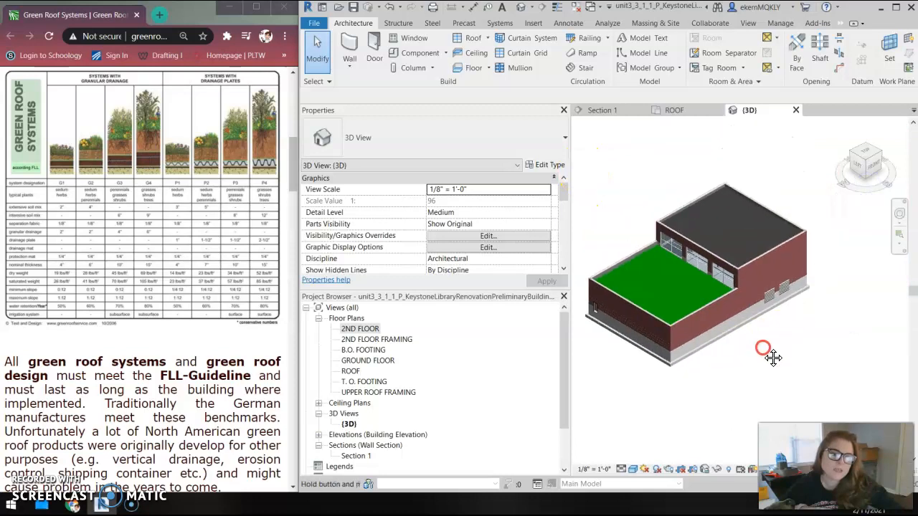